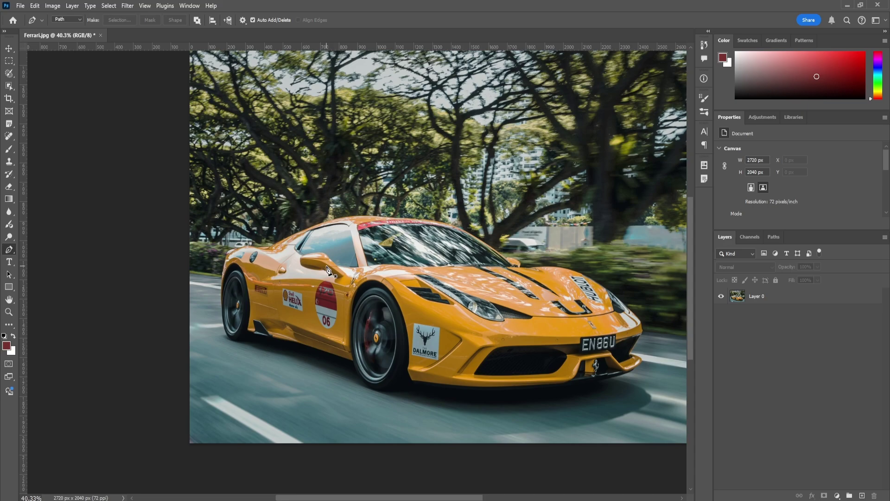
Step: Draw a closed freeform Pen path over the trees, starting and ending outside the photo's upper-left corner
{"action": "scroll", "coordinate": [278, 304], "scroll_direction": "up", "scroll_amount": 5}
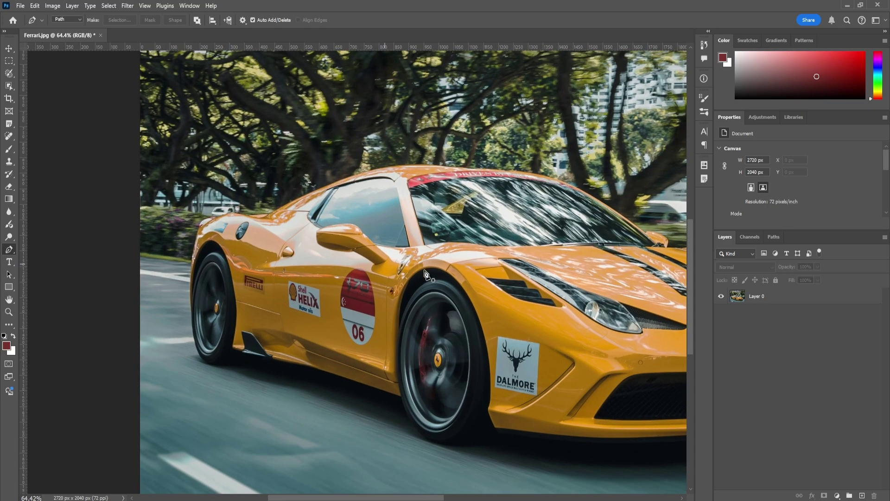
{"action": "left_click_drag", "start_coordinate": [435, 277], "coordinate": [326, 333]}
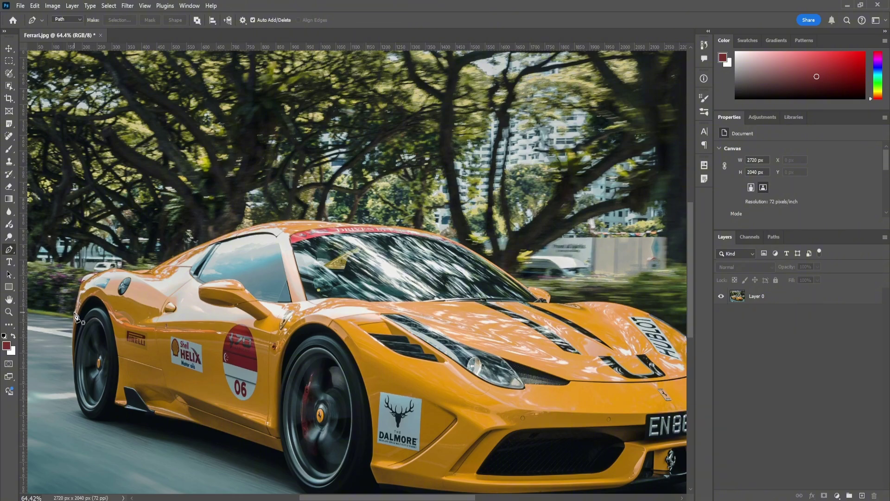
{"action": "scroll", "coordinate": [75, 317], "scroll_direction": "up", "scroll_amount": 5}
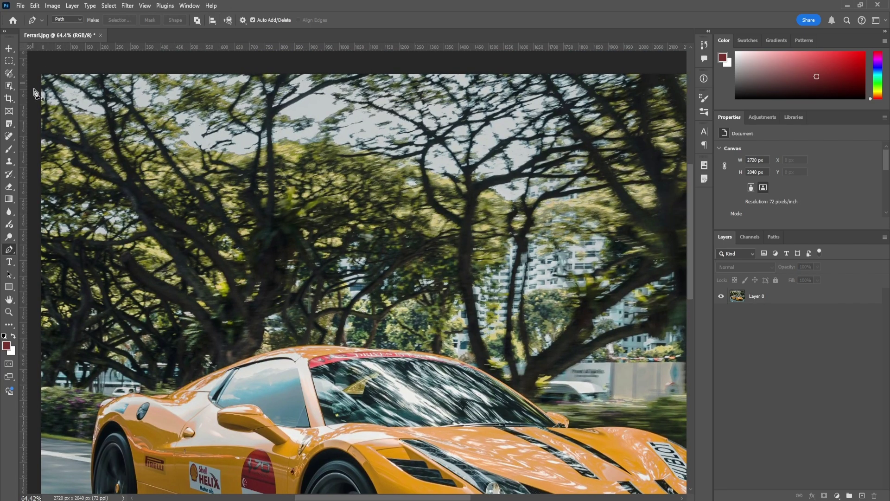
{"action": "left_click_drag", "start_coordinate": [271, 77], "coordinate": [377, 85]}
{"action": "left_click", "coordinate": [122, 75]}
{"action": "left_click", "coordinate": [115, 208]}
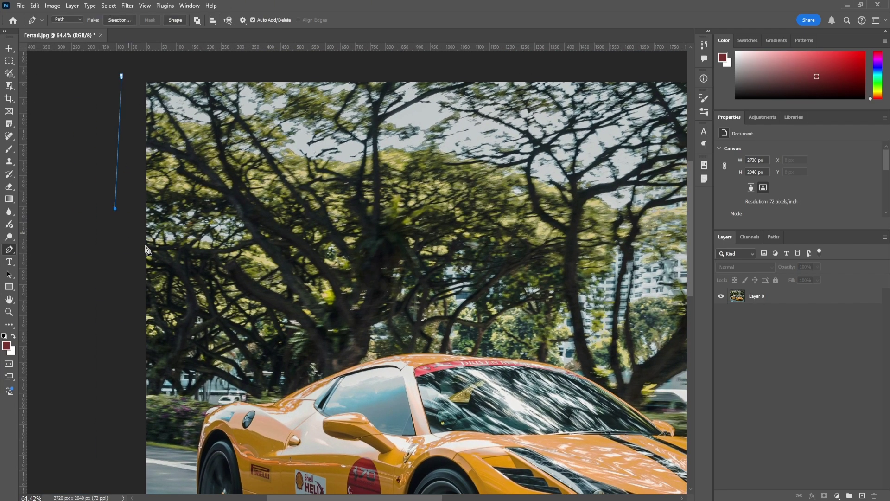
{"action": "left_click", "coordinate": [174, 265]}
{"action": "left_click", "coordinate": [231, 302]}
{"action": "left_click_drag", "start_coordinate": [315, 305], "coordinate": [341, 305]}
{"action": "mouse_move", "coordinate": [366, 266]}
{"action": "left_mouse_down"}
{"action": "mouse_move", "coordinate": [412, 249]}
{"action": "mouse_move", "coordinate": [417, 200]}
{"action": "left_mouse_up"}
{"action": "left_click_drag", "start_coordinate": [418, 171], "coordinate": [414, 149]}
{"action": "left_click_drag", "start_coordinate": [400, 133], "coordinate": [378, 119]}
{"action": "left_click_drag", "start_coordinate": [333, 127], "coordinate": [320, 151]}
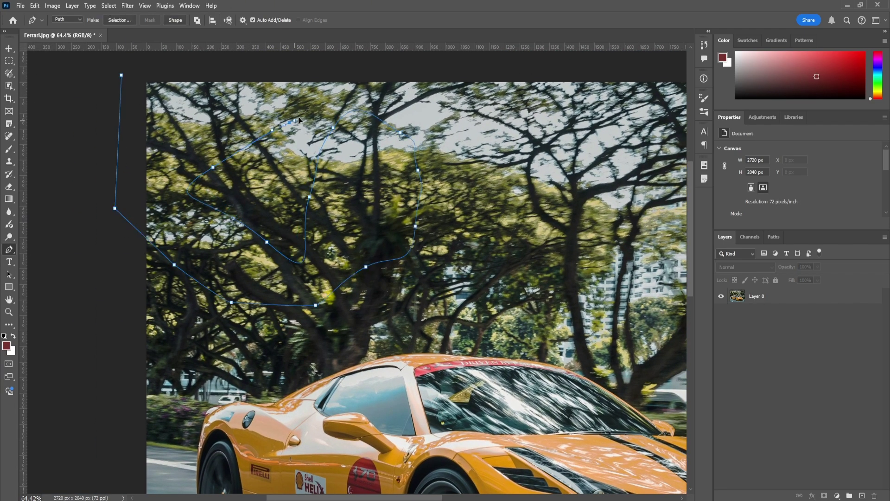
{"action": "left_click", "coordinate": [121, 77]}
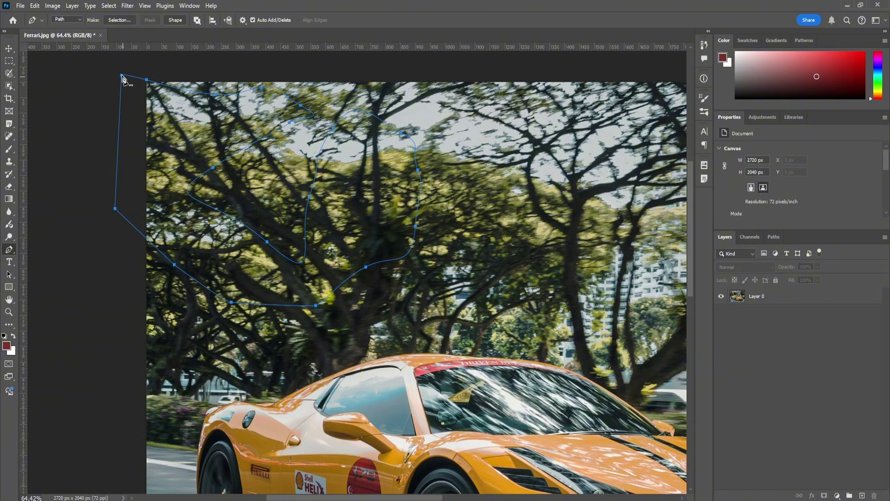
Step: Convert the path into a new selection with a 4-pixel feather radius and mask Layer 0 with it
{"action": "left_click", "coordinate": [126, 20]}
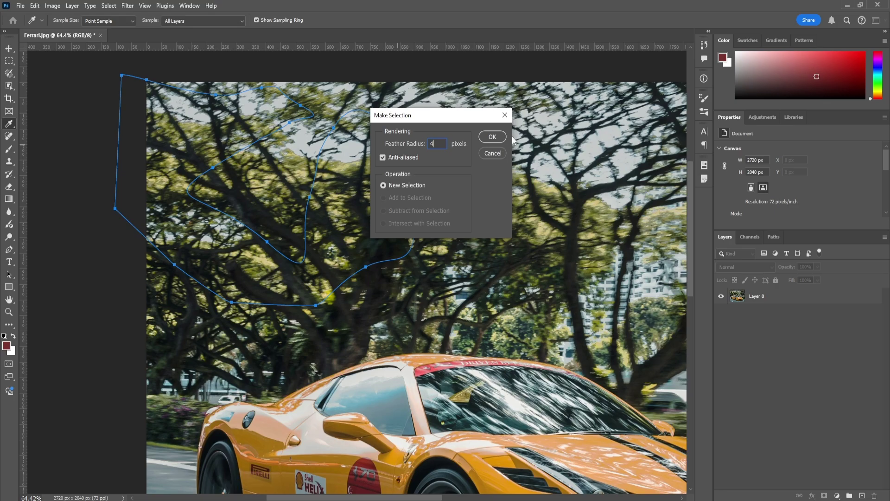
{"action": "type", "text": "4"}
{"action": "left_click", "coordinate": [492, 137]}
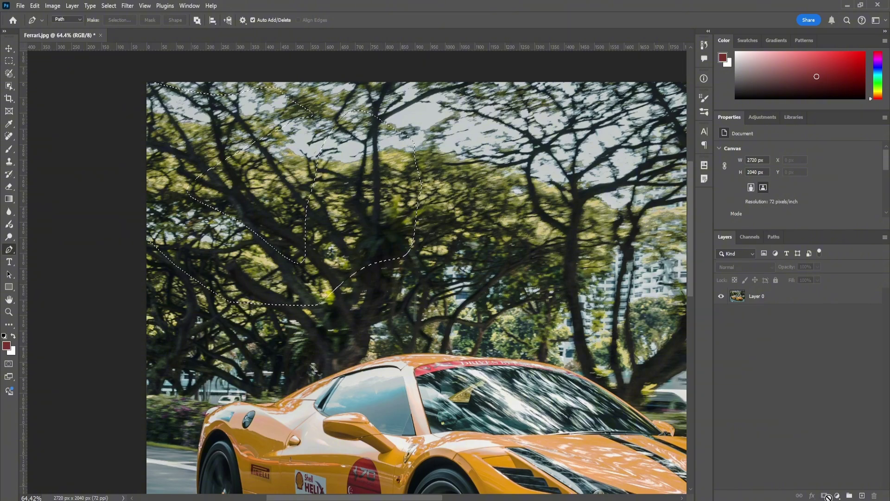
{"action": "left_click", "coordinate": [753, 297]}
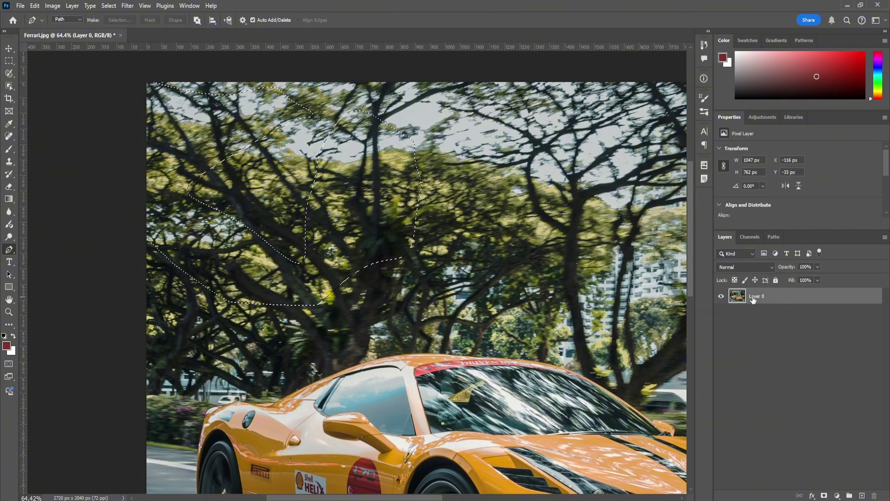
{"action": "left_click", "coordinate": [824, 495]}
Step: Move the masked tree cutout down and to the right on the canvas, and inspect its feathered edge up close
{"action": "left_click", "coordinate": [9, 48]}
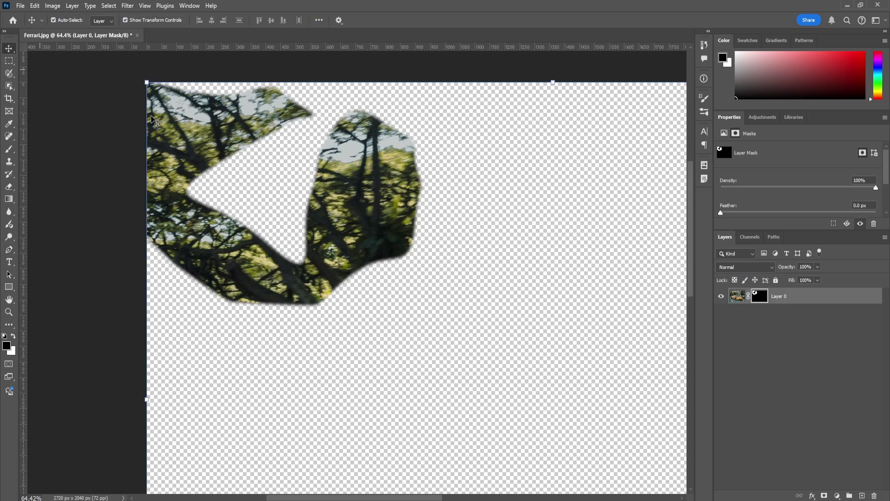
{"action": "left_click_drag", "start_coordinate": [461, 218], "coordinate": [557, 248]}
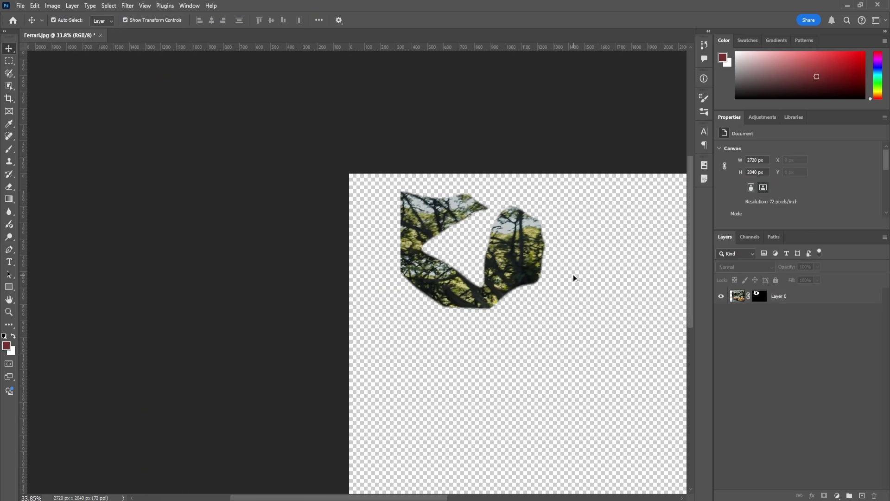
{"action": "scroll", "coordinate": [574, 274], "scroll_direction": "down", "scroll_amount": 5}
{"action": "left_click_drag", "start_coordinate": [582, 297], "coordinate": [377, 271]}
{"action": "scroll", "coordinate": [382, 273], "scroll_direction": "up", "scroll_amount": 12}
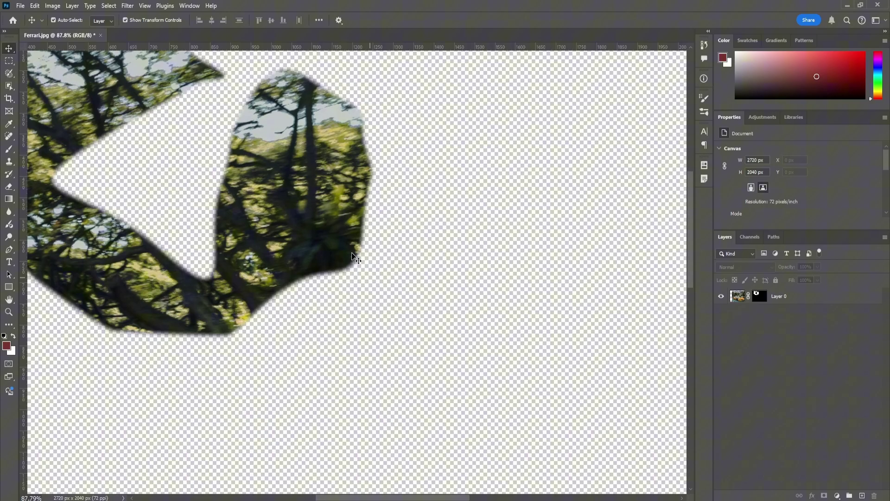
{"action": "left_click", "coordinate": [352, 252]}
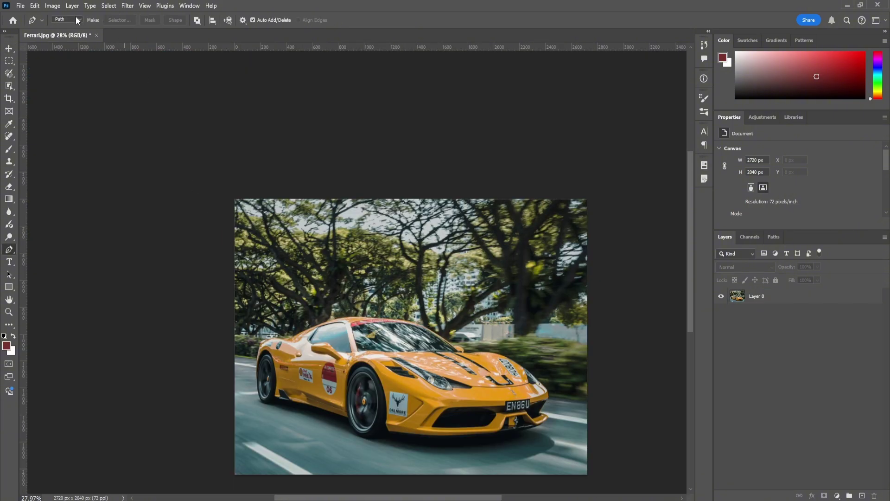
Step: Set the Pen tool to Shape mode and draw a closed right triangle about 1061 by 847 px over the trees and car
{"action": "left_click", "coordinate": [74, 18]}
{"action": "left_click", "coordinate": [75, 29]}
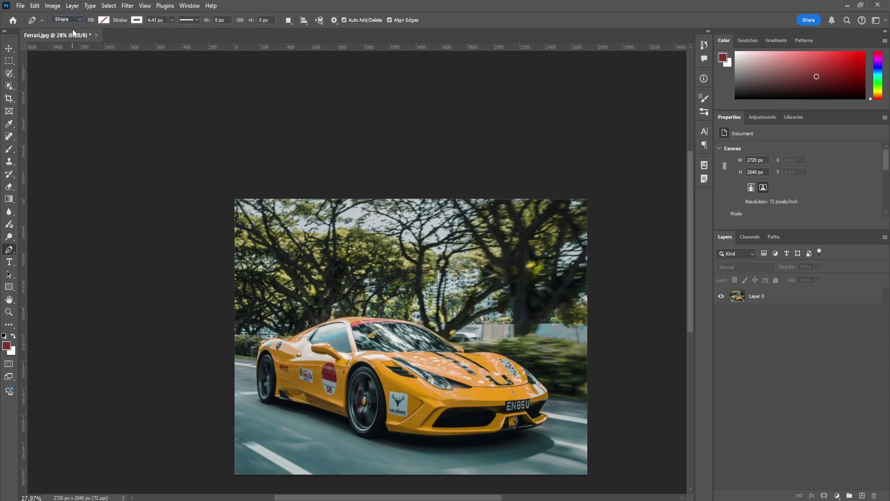
{"action": "left_click", "coordinate": [268, 229]}
{"action": "left_click", "coordinate": [267, 343]}
{"action": "left_click", "coordinate": [404, 343]}
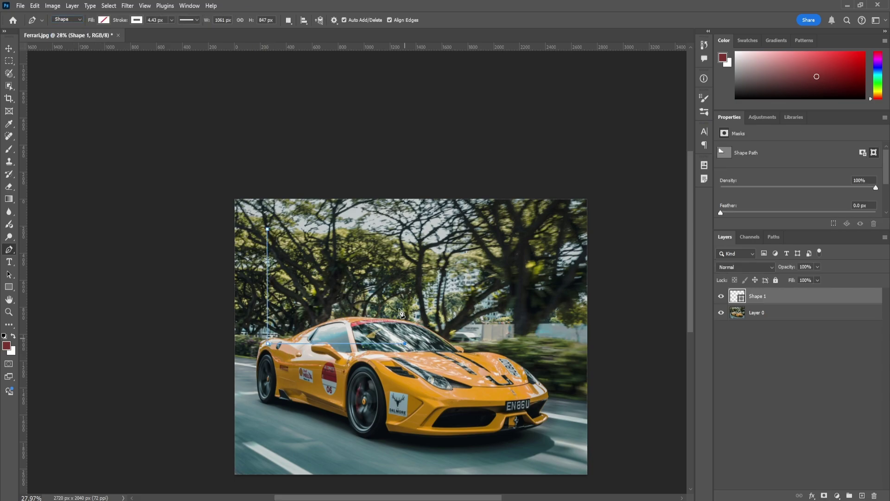
{"action": "left_click", "coordinate": [268, 228]}
Step: Fill the triangle shape with orange from the recently used colors and move it around over the photo
{"action": "left_click", "coordinate": [110, 21]}
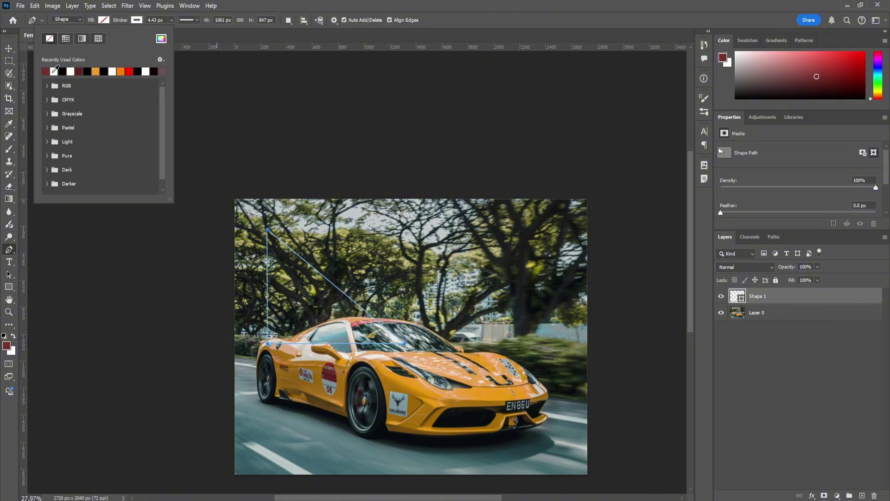
{"action": "left_click", "coordinate": [96, 71]}
{"action": "left_click", "coordinate": [9, 49]}
{"action": "left_click_drag", "start_coordinate": [330, 311], "coordinate": [371, 311]}
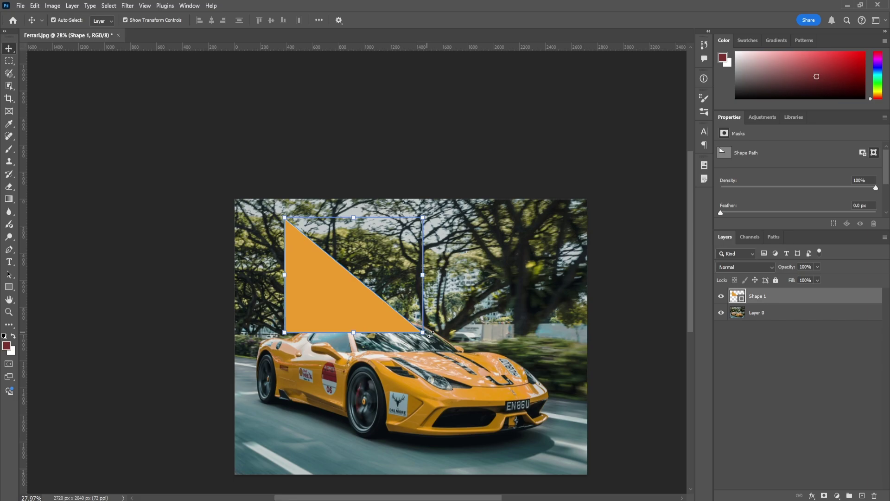
{"action": "left_click_drag", "start_coordinate": [437, 320], "coordinate": [399, 315]}
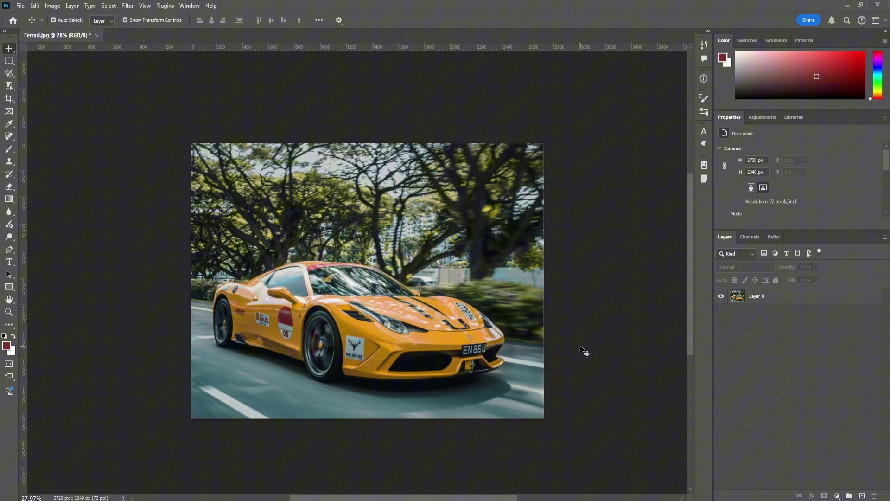
{"action": "left_click", "coordinate": [534, 324]}
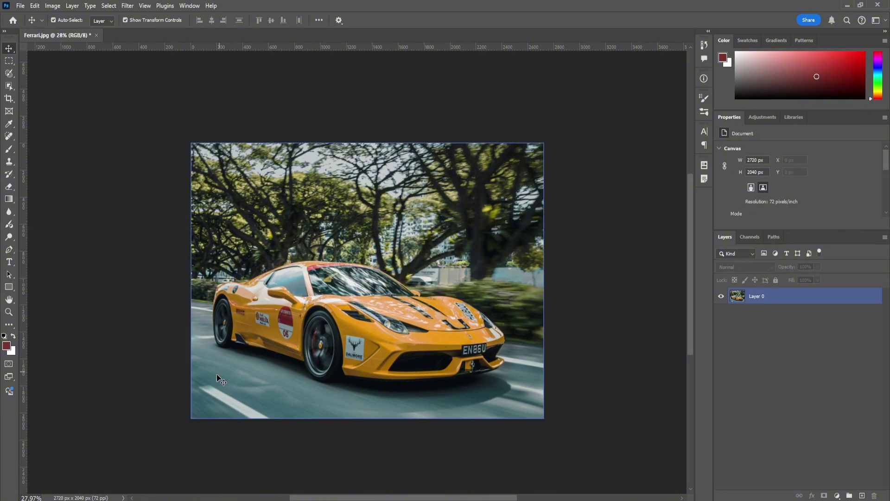
{"action": "left_click", "coordinate": [164, 374]}
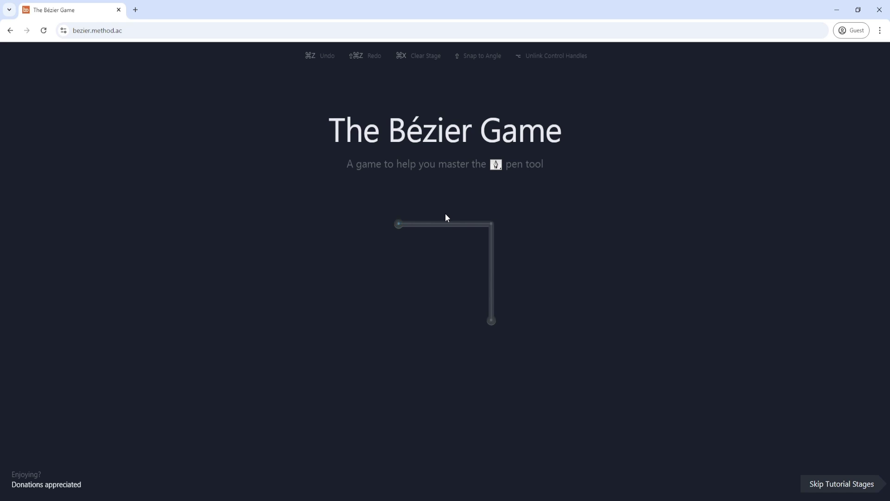
Step: Switch to The Bézier Game, start tracing the corner stage, and trace the closed house outline with straight, angle-snapped segments from the roof peak
{"action": "left_click", "coordinate": [398, 224]}
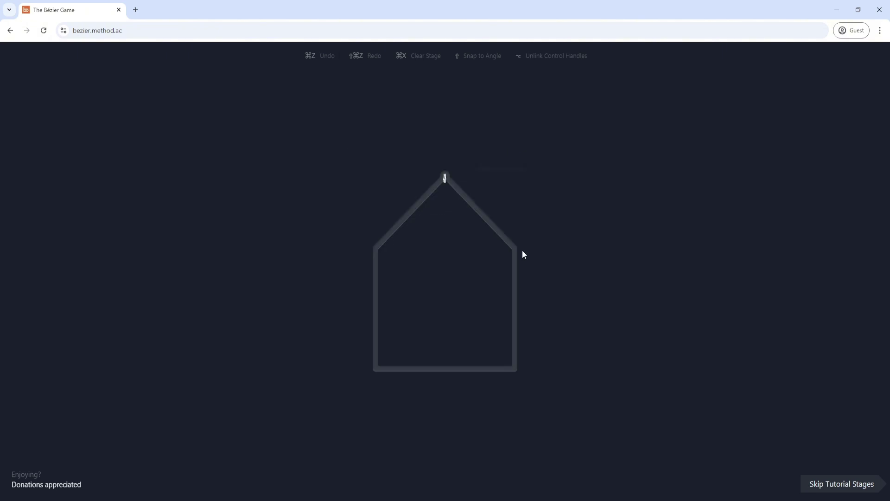
{"action": "left_click", "coordinate": [445, 177], "text": "shift"}
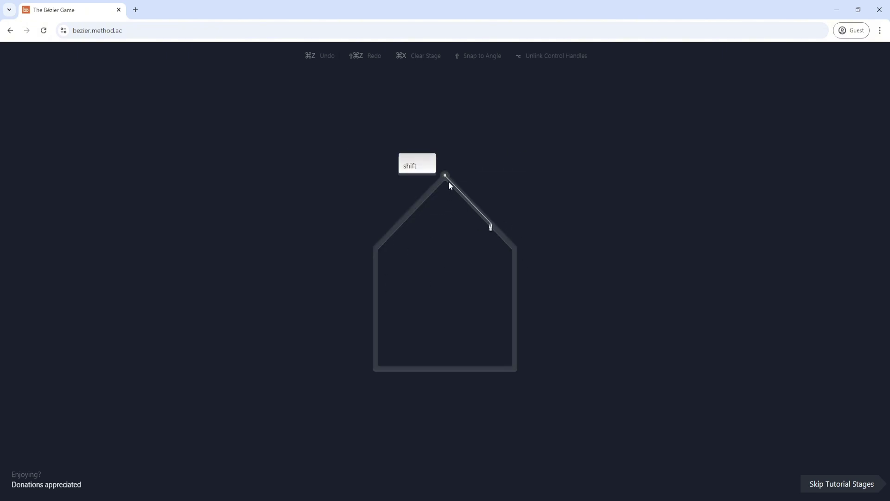
{"action": "left_click_drag", "start_coordinate": [514, 248], "coordinate": [514, 278]}
{"action": "left_click", "coordinate": [515, 369]}
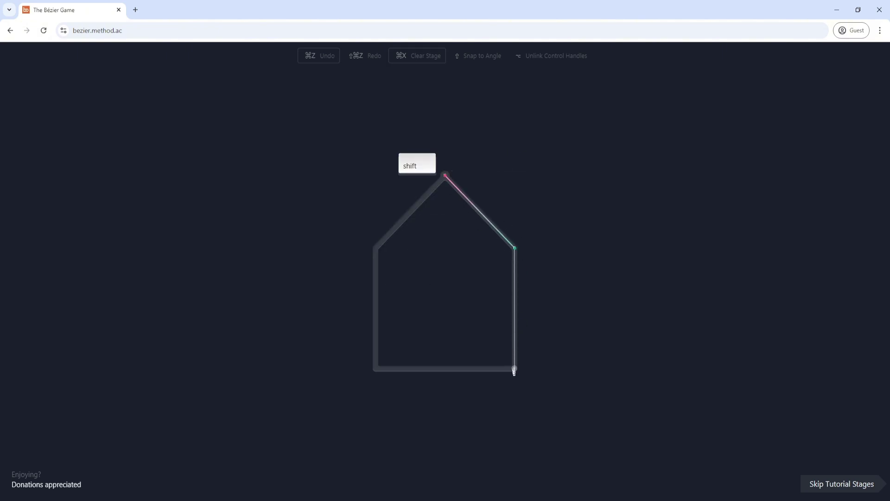
{"action": "left_click", "coordinate": [375, 368]}
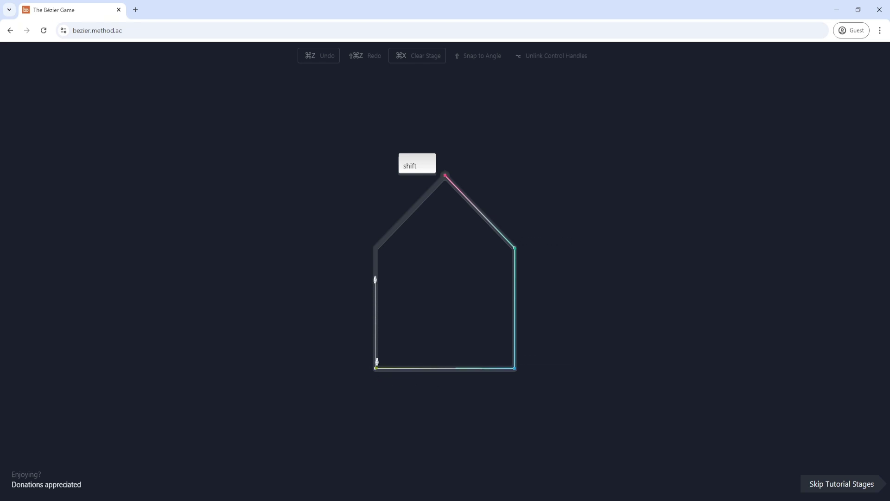
{"action": "left_click", "coordinate": [376, 248]}
{"action": "left_click", "coordinate": [445, 176]}
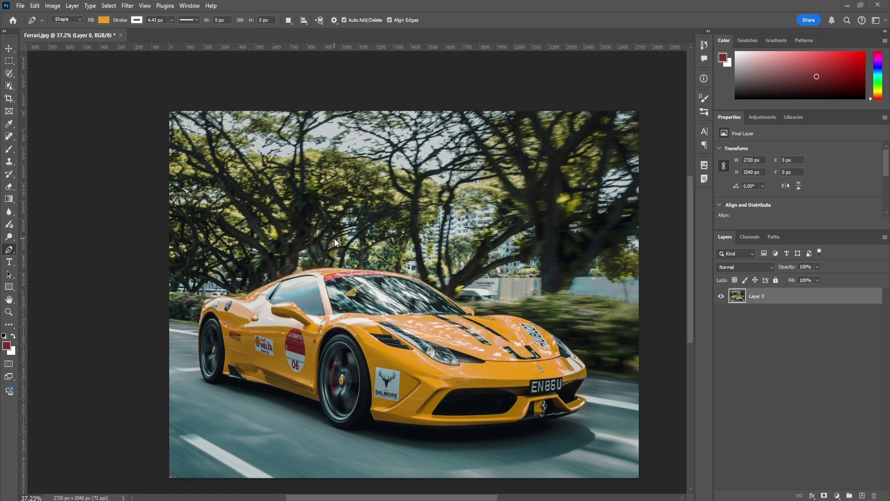
Step: Switch to Photoshop and draw an orange S-curved Pen shape about 1668 px wide across the trees, with its first arc about 830 px wide
{"action": "left_click", "coordinate": [296, 192]}
{"action": "left_click_drag", "start_coordinate": [440, 194], "coordinate": [519, 265]}
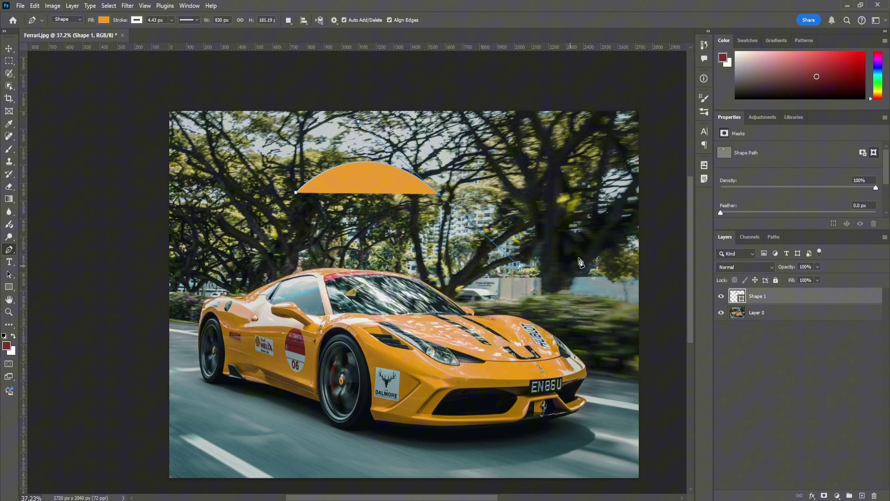
{"action": "left_click", "coordinate": [583, 242]}
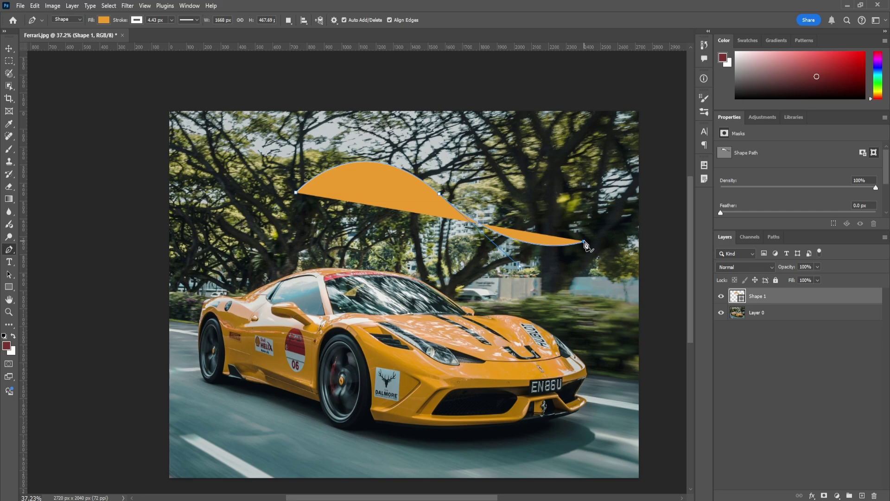
Step: Undo the last curved segment, remove the arc end's outgoing handle, and try straight segments in two directions from it
{"action": "key", "text": "ctrl+z"}
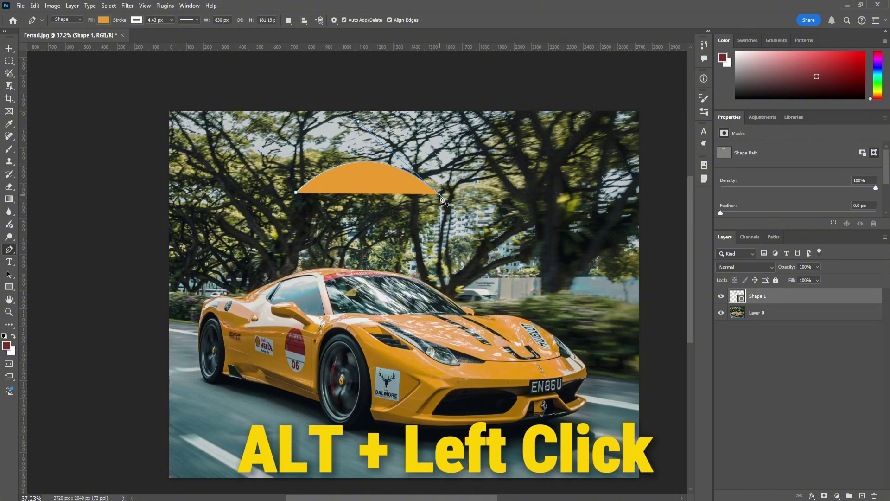
{"action": "left_click", "coordinate": [437, 281]}
{"action": "key", "text": "ctrl+z"}
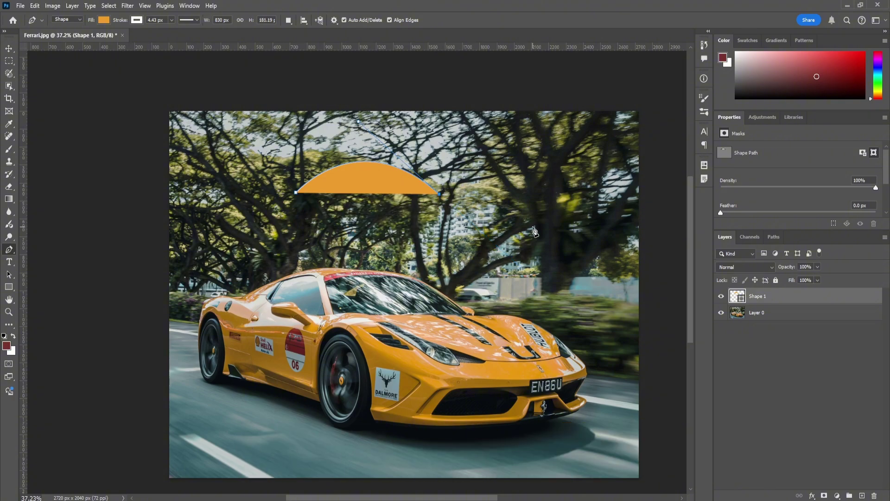
{"action": "left_click", "coordinate": [510, 220]}
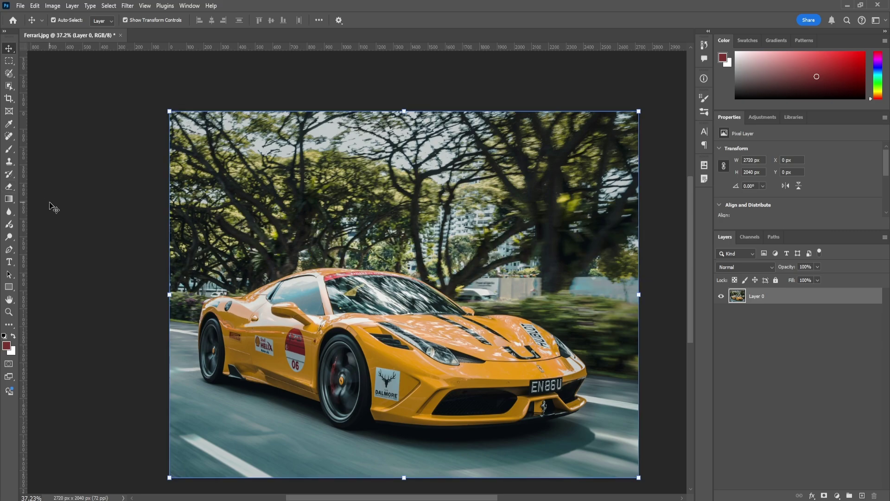
Step: Draw a vertical linear gradient from the photo's bottom edge up into the trees, using the dark-red-to-white preset from Basics
{"action": "left_click", "coordinate": [9, 204]}
{"action": "right_click", "coordinate": [9, 203]}
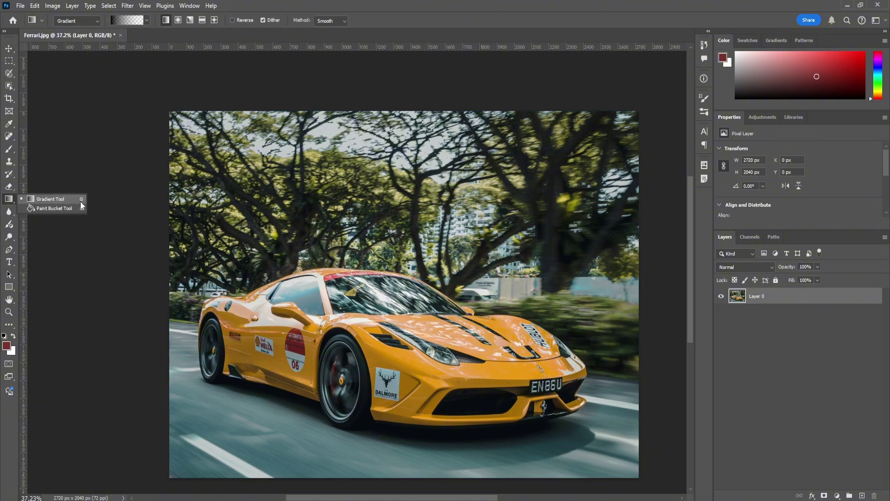
{"action": "left_click", "coordinate": [68, 201]}
{"action": "left_click", "coordinate": [146, 21]}
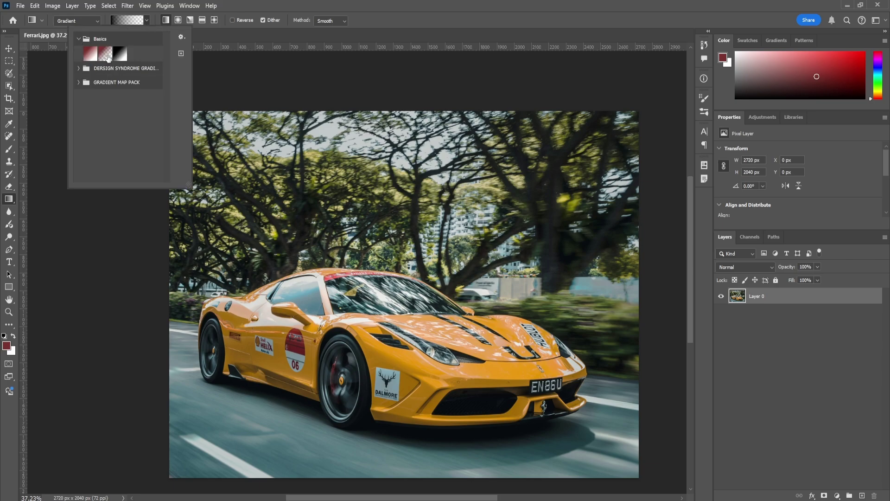
{"action": "left_click", "coordinate": [92, 59]}
{"action": "left_click_drag", "start_coordinate": [404, 473], "coordinate": [402, 198]}
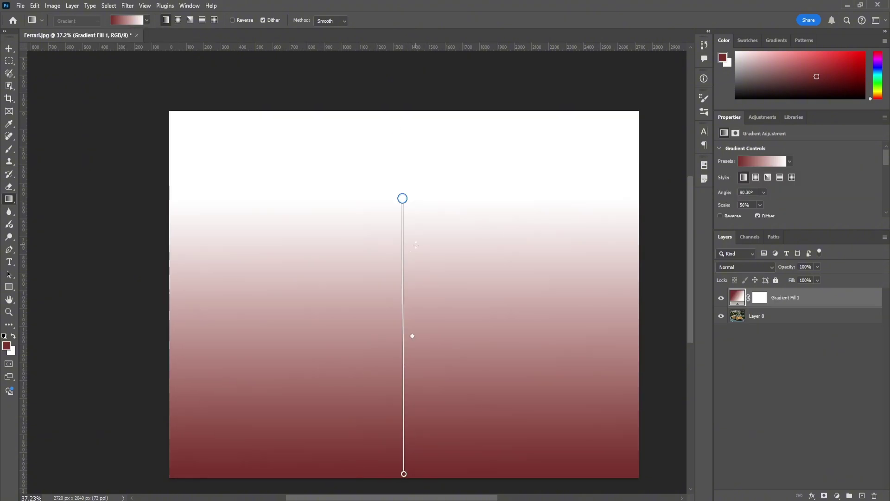
Step: Change the gradient's lower color stop to bright red, ff0e00
{"action": "double_click", "coordinate": [404, 474]}
{"action": "left_click_drag", "start_coordinate": [733, 335], "coordinate": [770, 253]}
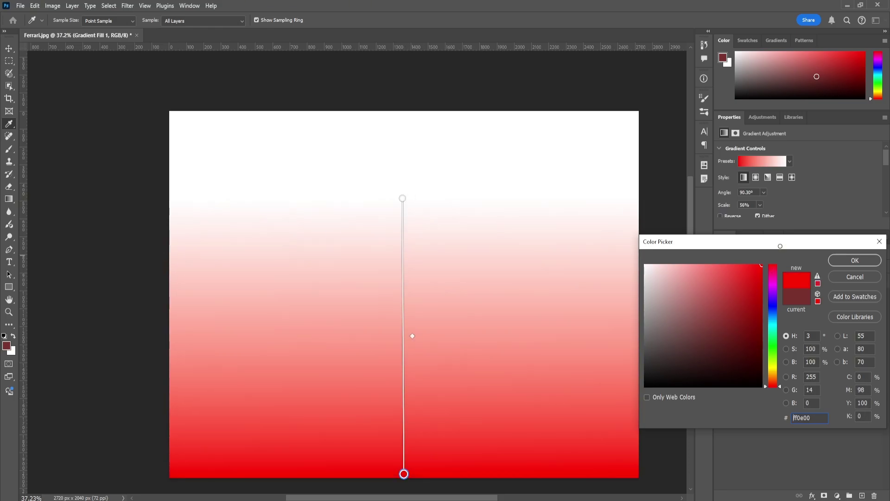
{"action": "left_click", "coordinate": [855, 260]}
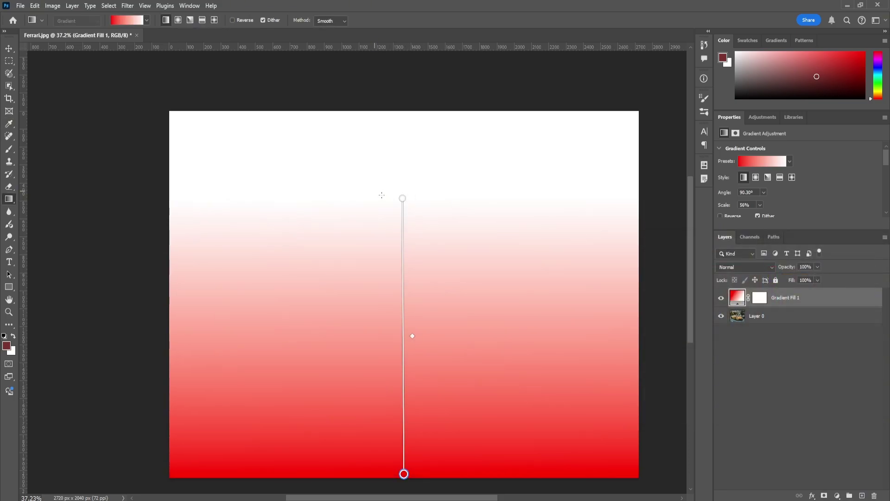
Step: Change the gradient's upper color stop from white to bright yellow and move it up near the photo's upper edge
{"action": "double_click", "coordinate": [402, 198]}
{"action": "left_click", "coordinate": [772, 369]}
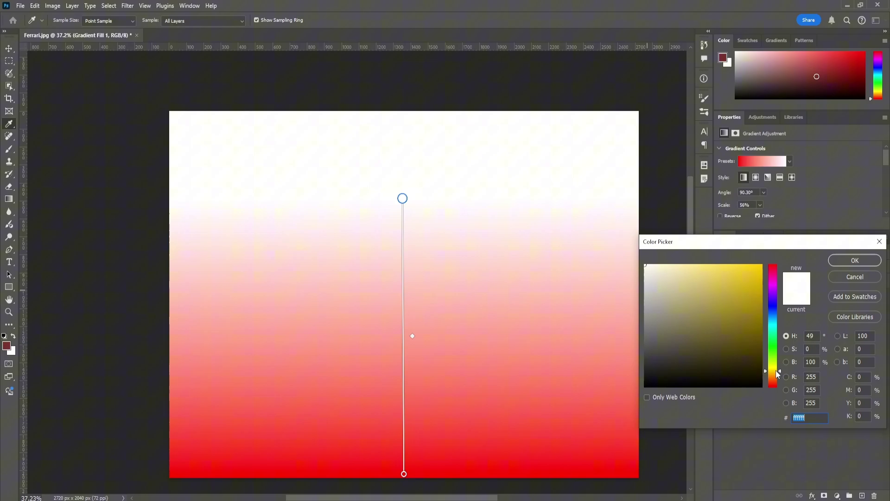
{"action": "left_click_drag", "start_coordinate": [753, 313], "coordinate": [765, 263]}
{"action": "left_click", "coordinate": [834, 261]}
{"action": "left_click_drag", "start_coordinate": [403, 198], "coordinate": [402, 129]}
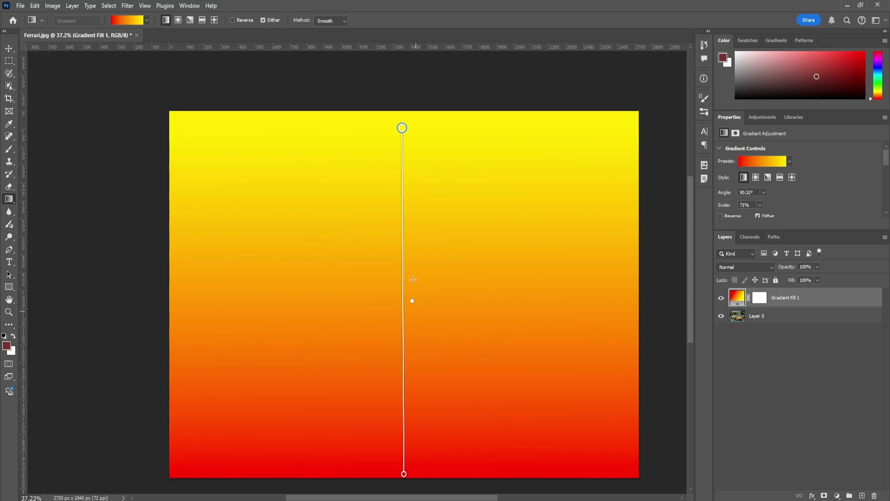
Step: Apply the dark-red-to-transparent preset from Basics to the gradient and set its upper color stop to black
{"action": "left_click", "coordinate": [146, 21]}
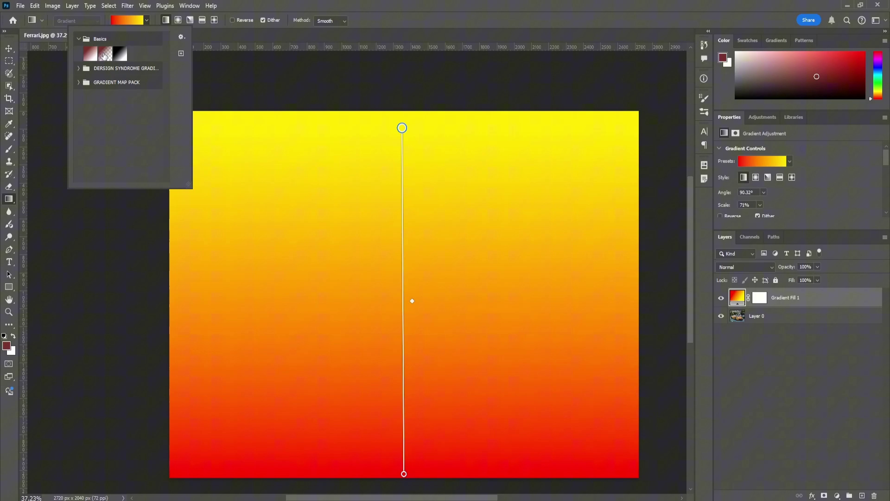
{"action": "left_click", "coordinate": [105, 56]}
{"action": "left_click", "coordinate": [433, 461]}
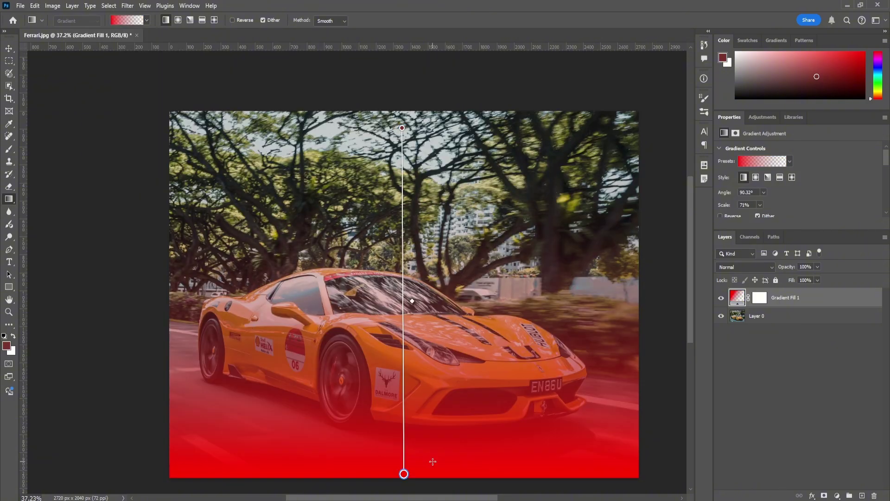
{"action": "double_click", "coordinate": [402, 128]}
{"action": "left_click_drag", "start_coordinate": [650, 282], "coordinate": [553, 436]}
{"action": "left_click", "coordinate": [854, 260]}
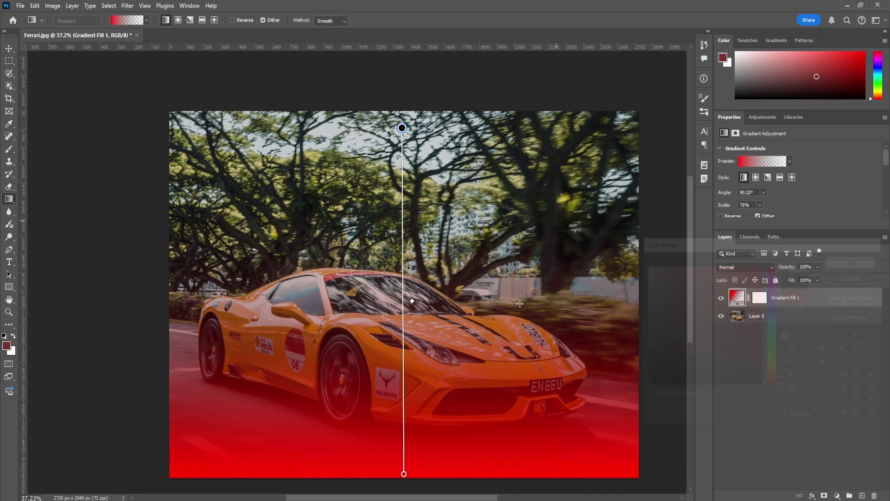
Step: Set the gradient's lower color stop to black, 000000, and deselect the layer with the Move tool
{"action": "double_click", "coordinate": [403, 473]}
{"action": "left_click_drag", "start_coordinate": [709, 321], "coordinate": [454, 489]}
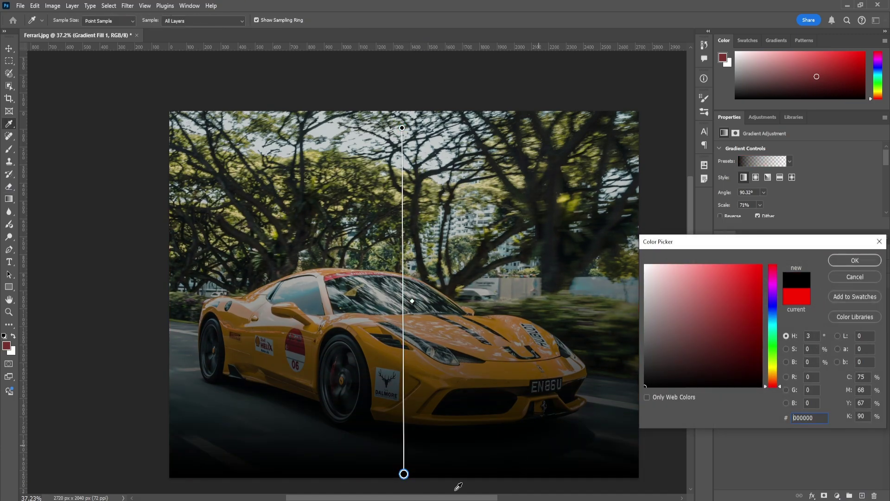
{"action": "left_click", "coordinate": [856, 265]}
{"action": "key", "text": "v"}
{"action": "left_click", "coordinate": [97, 139]}
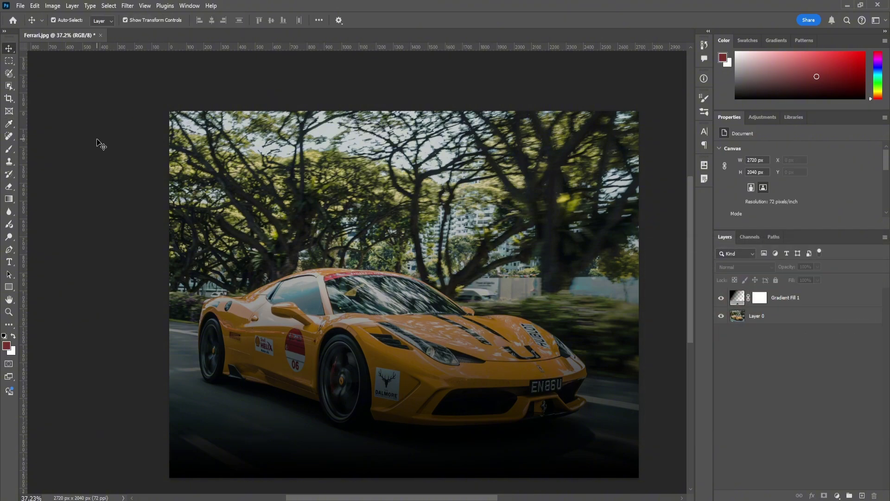
Step: Select the Gradient Fill 1 layer mask, activate the Brush with default colors, and invert the mask to black and back to white
{"action": "left_click", "coordinate": [345, 354]}
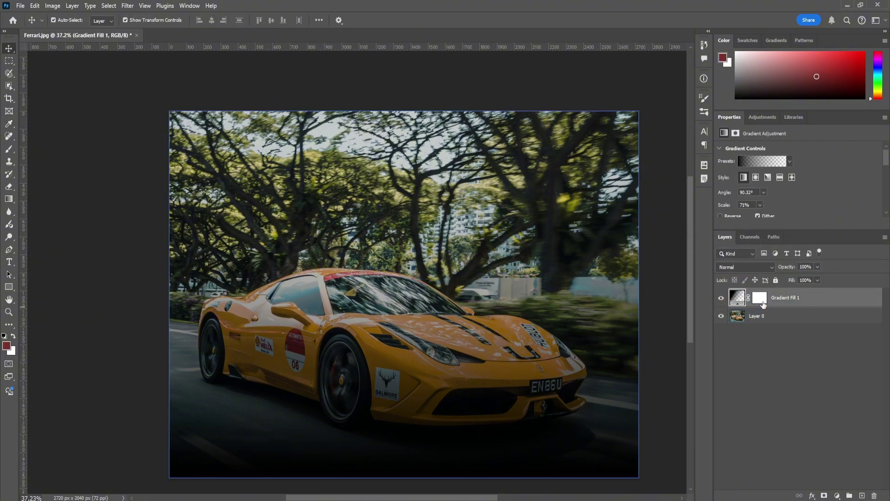
{"action": "left_click", "coordinate": [760, 298]}
{"action": "key", "text": "d"}
{"action": "key", "text": "b"}
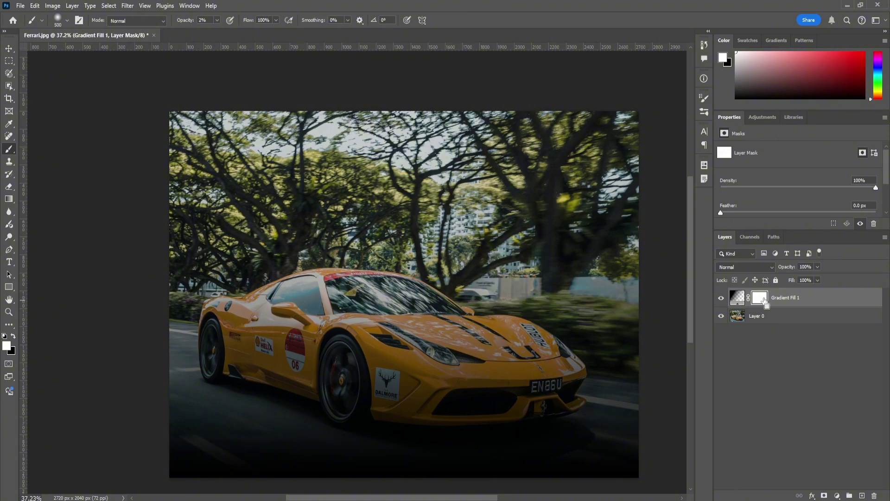
{"action": "key", "text": "ctrl+i"}
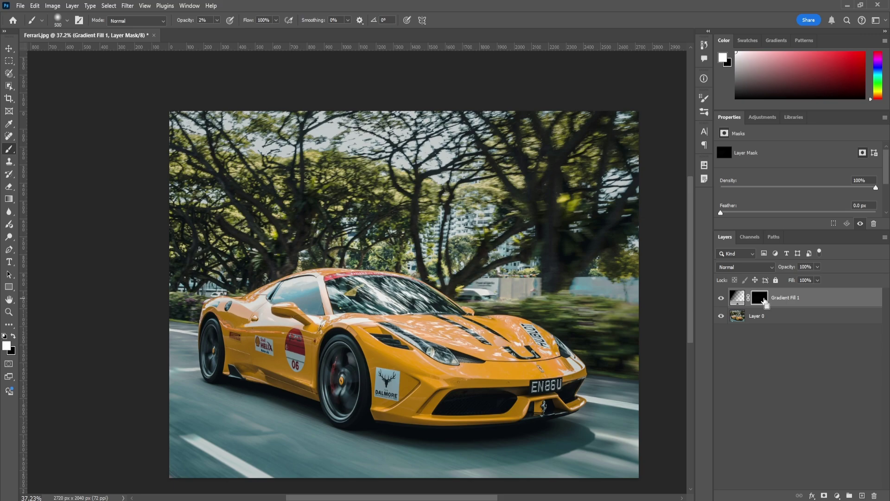
{"action": "key", "text": "ctrl+i"}
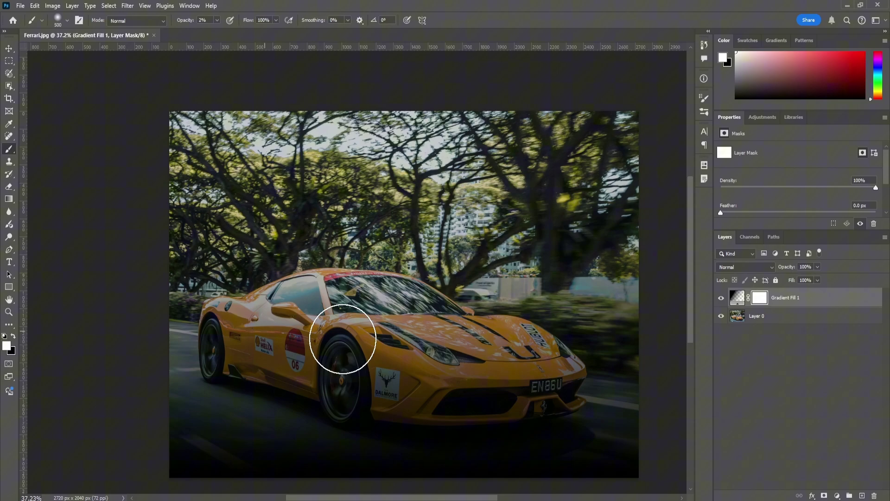
Step: Set the brush opacity to 100% and paint black on the mask across the car to hide the gradient there
{"action": "key", "text": "0"}
{"action": "key", "text": "x"}
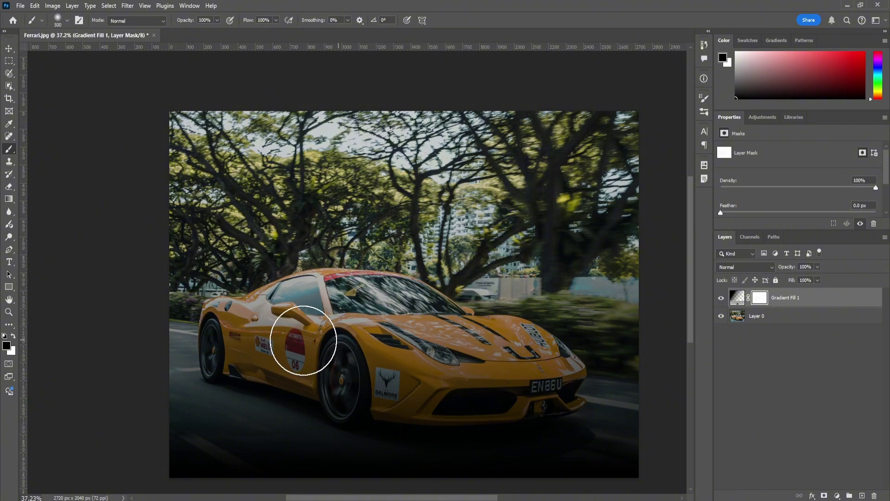
{"action": "mouse_move", "coordinate": [327, 336]}
{"action": "left_mouse_down"}
{"action": "mouse_move", "coordinate": [191, 367]}
{"action": "mouse_move", "coordinate": [398, 361]}
{"action": "mouse_move", "coordinate": [293, 388]}
{"action": "mouse_move", "coordinate": [115, 408]}
{"action": "mouse_move", "coordinate": [408, 409]}
{"action": "mouse_move", "coordinate": [366, 449]}
{"action": "mouse_move", "coordinate": [148, 458]}
{"action": "mouse_move", "coordinate": [487, 442]}
{"action": "left_mouse_up"}
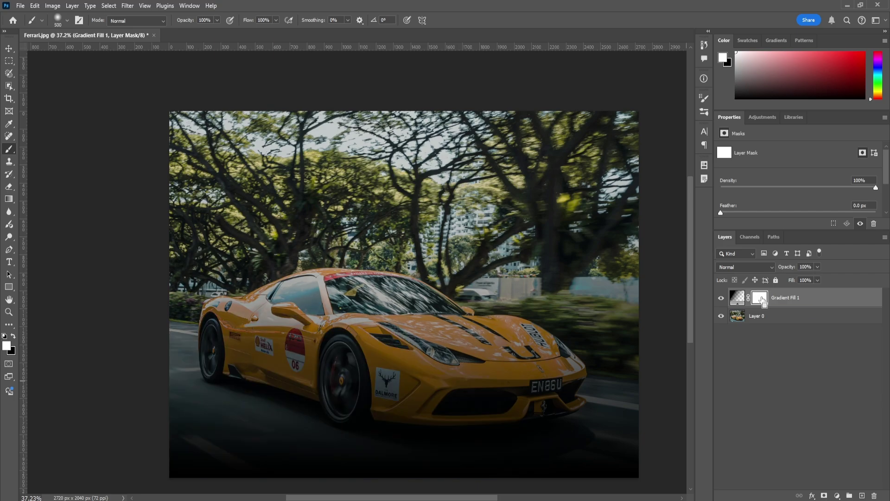
Step: Invert the mask to black, paint white to reveal the gradient on the road beside the car, and paint it out with black
{"action": "key", "text": "ctrl+i"}
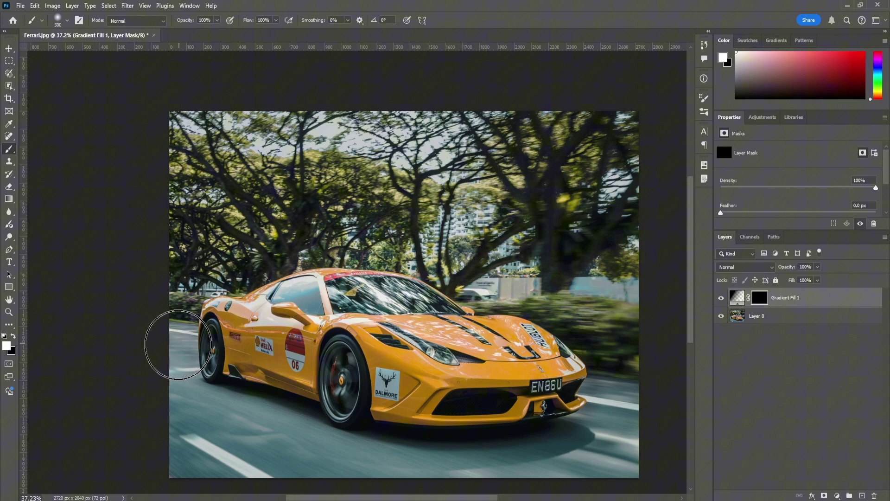
{"action": "mouse_move", "coordinate": [178, 343]}
{"action": "left_mouse_down"}
{"action": "mouse_move", "coordinate": [275, 367]}
{"action": "mouse_move", "coordinate": [151, 341]}
{"action": "mouse_move", "coordinate": [123, 378]}
{"action": "mouse_move", "coordinate": [292, 426]}
{"action": "mouse_move", "coordinate": [182, 453]}
{"action": "mouse_move", "coordinate": [224, 461]}
{"action": "left_mouse_up"}
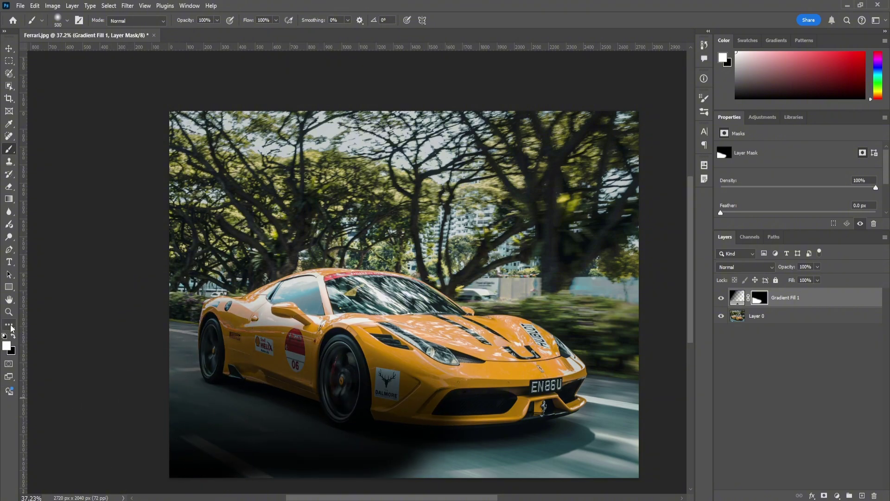
{"action": "left_click", "coordinate": [14, 335]}
{"action": "mouse_move", "coordinate": [171, 353]}
{"action": "left_mouse_down"}
{"action": "mouse_move", "coordinate": [278, 383]}
{"action": "mouse_move", "coordinate": [274, 378]}
{"action": "mouse_move", "coordinate": [175, 430]}
{"action": "mouse_move", "coordinate": [406, 378]}
{"action": "mouse_move", "coordinate": [408, 355]}
{"action": "mouse_move", "coordinate": [504, 462]}
{"action": "mouse_move", "coordinate": [120, 464]}
{"action": "left_mouse_up"}
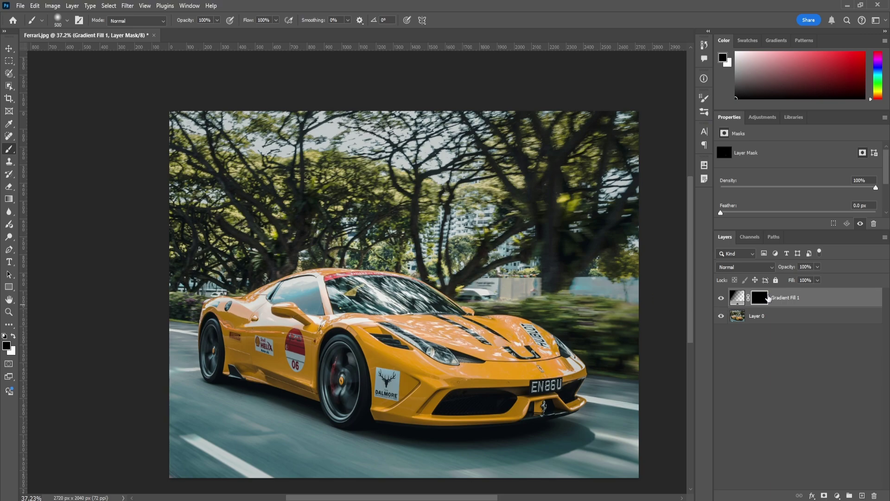
Step: Paint white on the mask across the whole road, and clean the gradient off the car body and wheels with black
{"action": "left_click", "coordinate": [13, 335]}
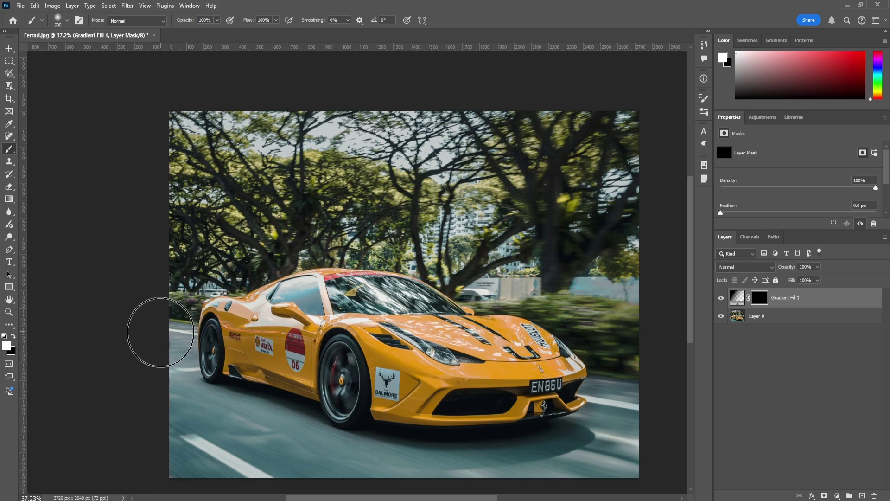
{"action": "mouse_move", "coordinate": [159, 328]}
{"action": "left_mouse_down"}
{"action": "mouse_move", "coordinate": [165, 392]}
{"action": "mouse_move", "coordinate": [243, 464]}
{"action": "mouse_move", "coordinate": [208, 408]}
{"action": "mouse_move", "coordinate": [254, 453]}
{"action": "mouse_move", "coordinate": [616, 461]}
{"action": "mouse_move", "coordinate": [266, 360]}
{"action": "mouse_move", "coordinate": [213, 369]}
{"action": "mouse_move", "coordinate": [165, 328]}
{"action": "left_mouse_up"}
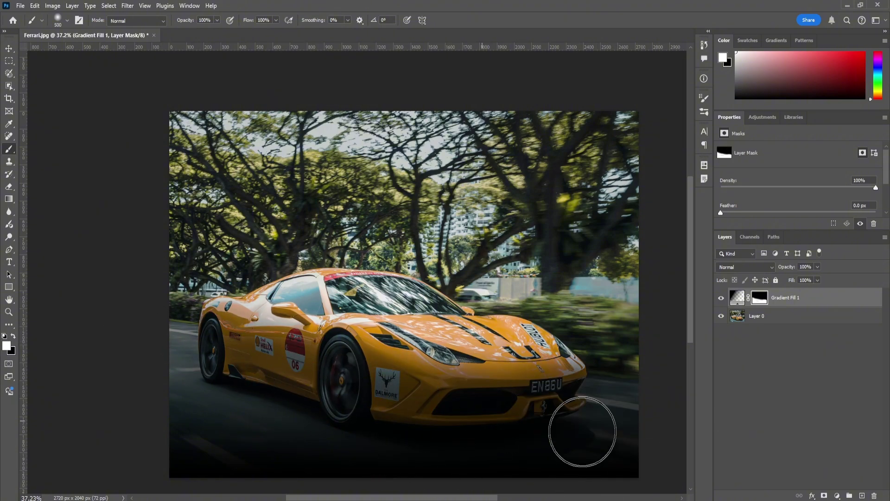
{"action": "left_click", "coordinate": [13, 335]}
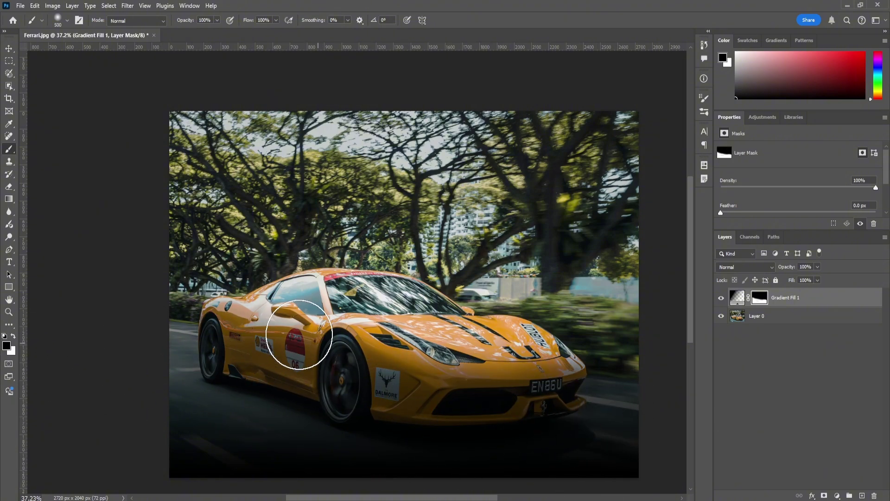
{"action": "mouse_move", "coordinate": [298, 327]}
{"action": "left_mouse_down"}
{"action": "mouse_move", "coordinate": [357, 352]}
{"action": "mouse_move", "coordinate": [357, 369]}
{"action": "mouse_move", "coordinate": [561, 378]}
{"action": "left_mouse_up"}
{"action": "left_click_drag", "start_coordinate": [263, 344], "coordinate": [218, 340]}
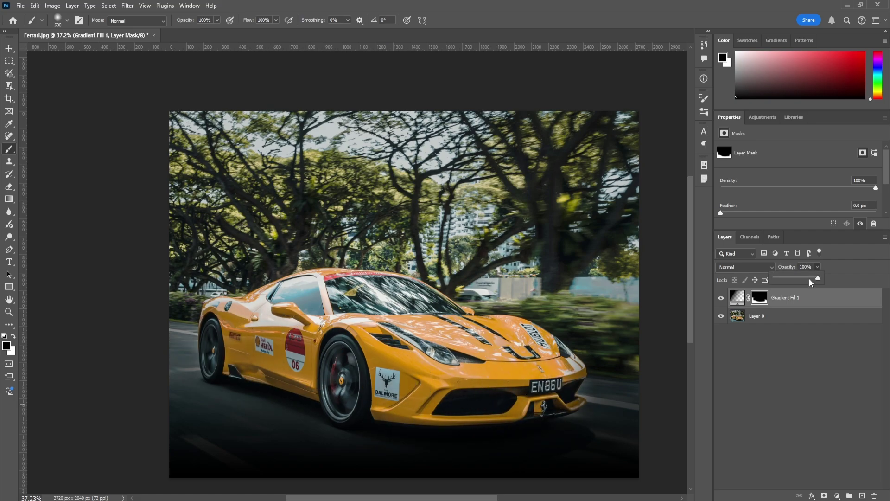
Step: Lower the Gradient Fill 1 layer's opacity to 86% and toggle its visibility to compare before and after
{"action": "left_click_drag", "start_coordinate": [800, 279], "coordinate": [799, 279]}
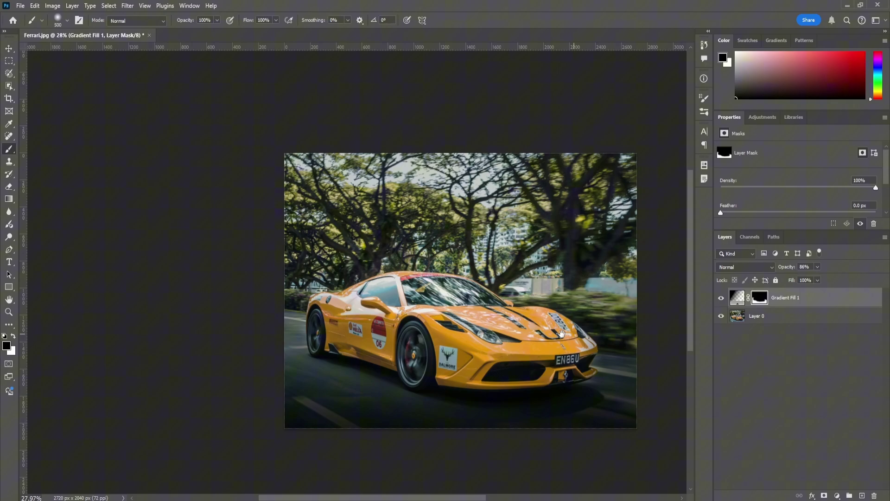
{"action": "left_click_drag", "start_coordinate": [585, 329], "coordinate": [547, 328]}
{"action": "scroll", "coordinate": [541, 332], "scroll_direction": "up", "scroll_amount": 1}
{"action": "left_click", "coordinate": [721, 298]}
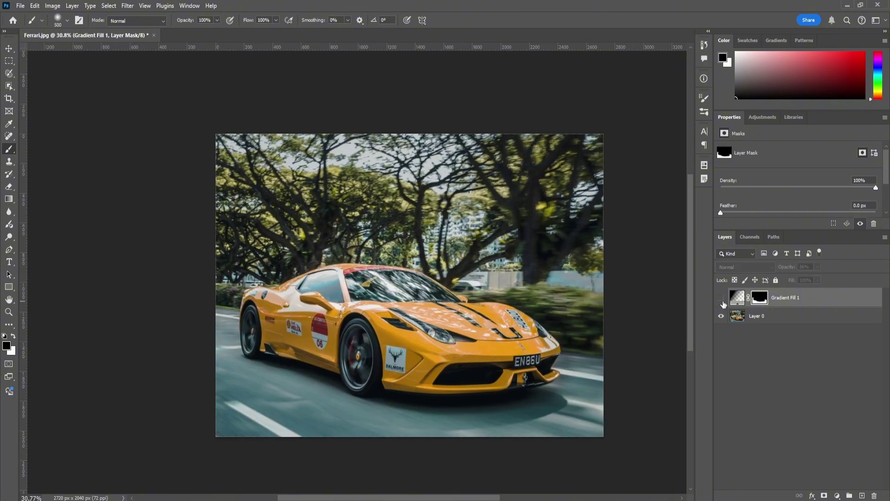
{"action": "left_click", "coordinate": [722, 298]}
{"action": "left_click", "coordinate": [721, 298]}
{"action": "left_click", "coordinate": [721, 298]}
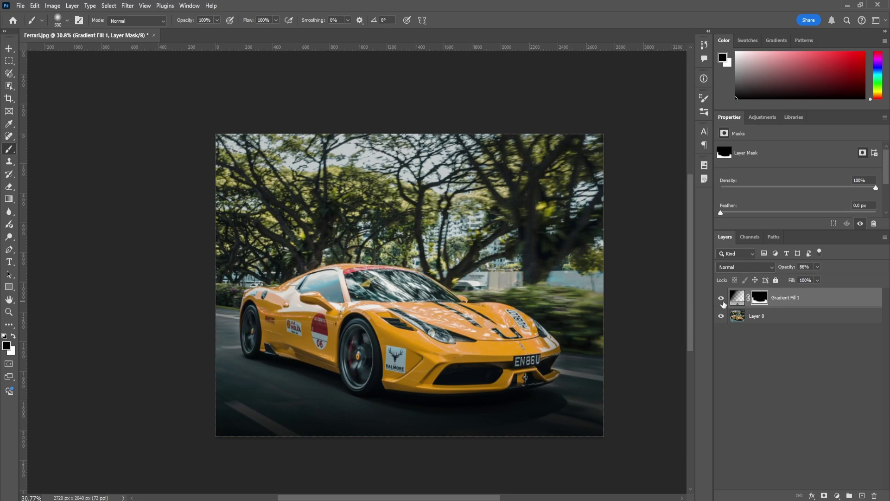
Step: Activate the Clone Stamp on Layer 0 and enlarge its brush to 250 px over the car's side stickers
{"action": "key", "text": "s"}
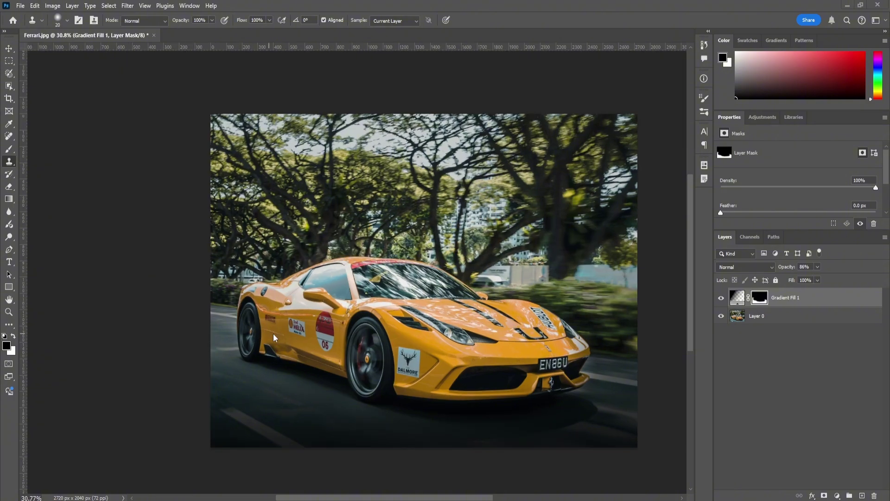
{"action": "scroll", "coordinate": [276, 335], "scroll_direction": "up", "scroll_amount": 5}
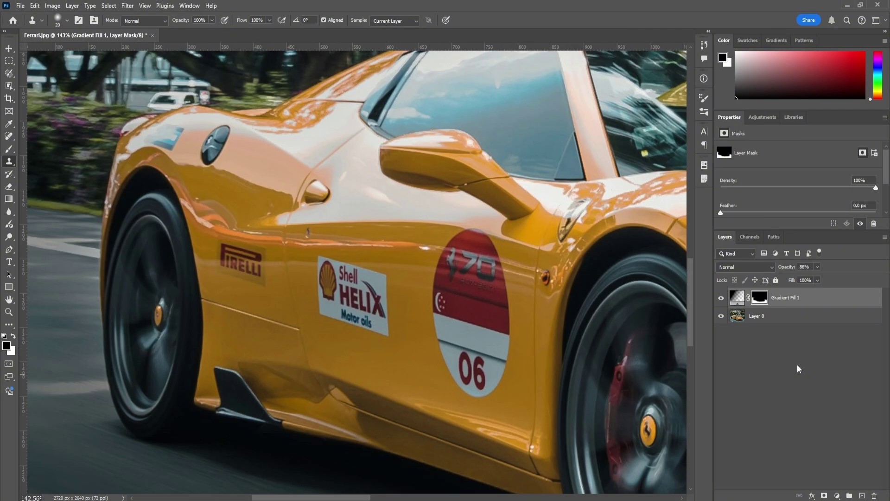
{"action": "left_click", "coordinate": [794, 320]}
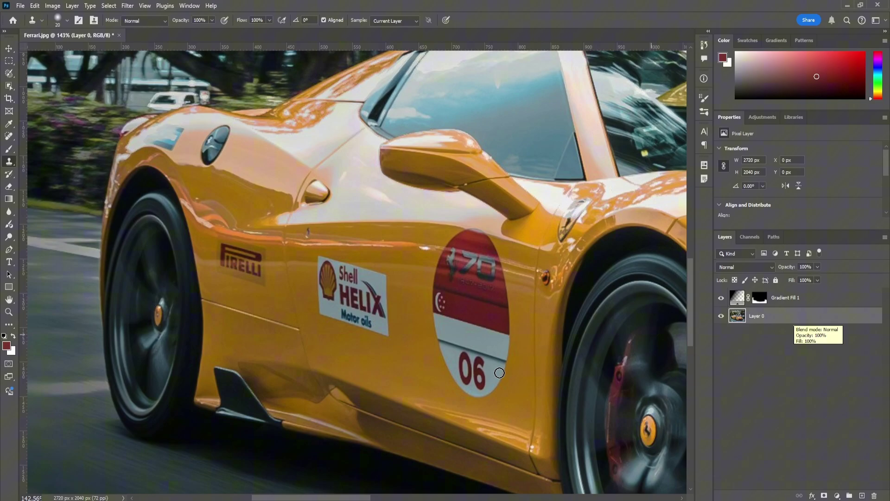
{"action": "key", "text": "bracketright"}
{"action": "key", "text": "bracketright"}
{"action": "key", "text": "bracketright"}
{"action": "key", "text": "bracketright"}
{"action": "key", "text": "bracketright"}
{"action": "key", "text": "bracketright"}
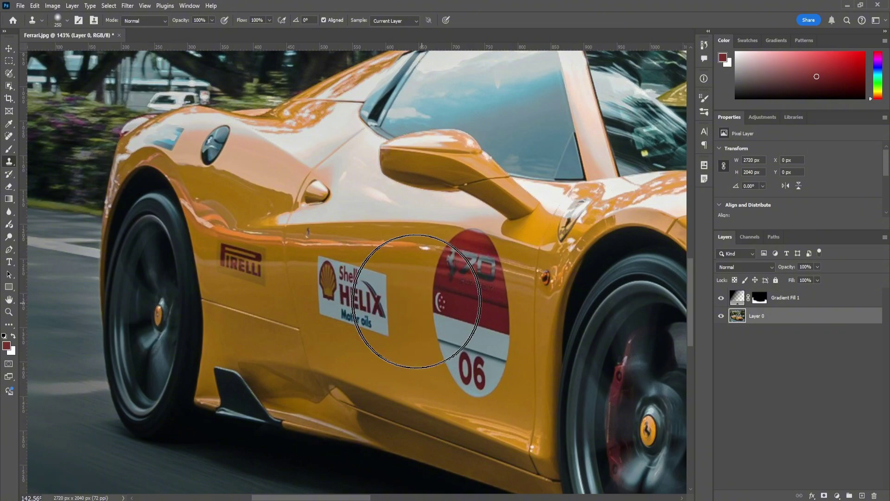
Step: Reduce the Clone Stamp brush to 25 px and clone nearby orange bodywork over the lower-right part of the Shell Helix sticker
{"action": "key", "text": "bracketleft"}
{"action": "key", "text": "bracketleft"}
{"action": "key", "text": "bracketleft"}
{"action": "key", "text": "bracketleft"}
{"action": "key", "text": "bracketleft"}
{"action": "key", "text": "bracketleft"}
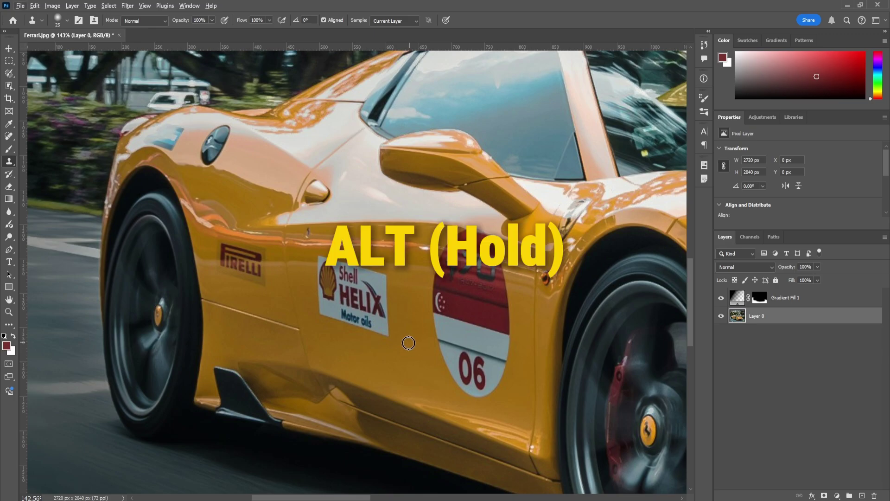
{"action": "left_click", "coordinate": [402, 351], "text": "alt"}
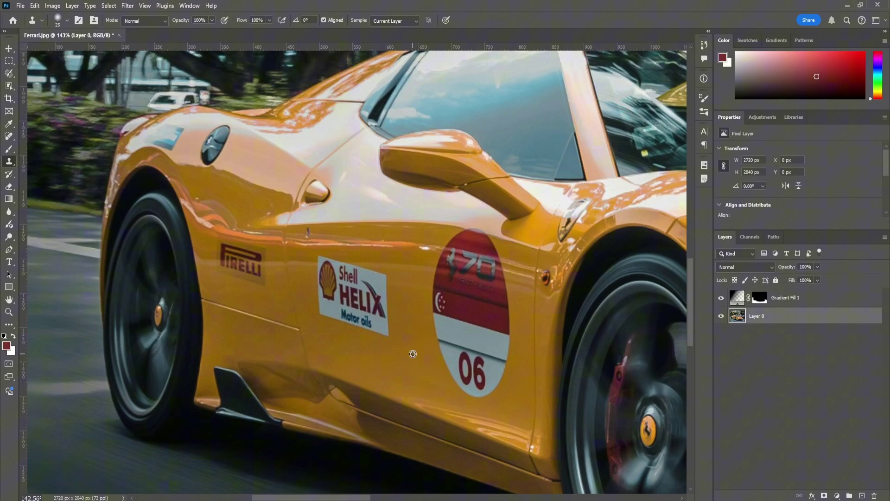
{"action": "left_click", "coordinate": [407, 352], "text": "alt"}
{"action": "mouse_move", "coordinate": [382, 335]}
{"action": "left_mouse_down"}
{"action": "mouse_move", "coordinate": [357, 326]}
{"action": "mouse_move", "coordinate": [381, 310]}
{"action": "mouse_move", "coordinate": [349, 318]}
{"action": "mouse_move", "coordinate": [385, 307]}
{"action": "left_mouse_up"}
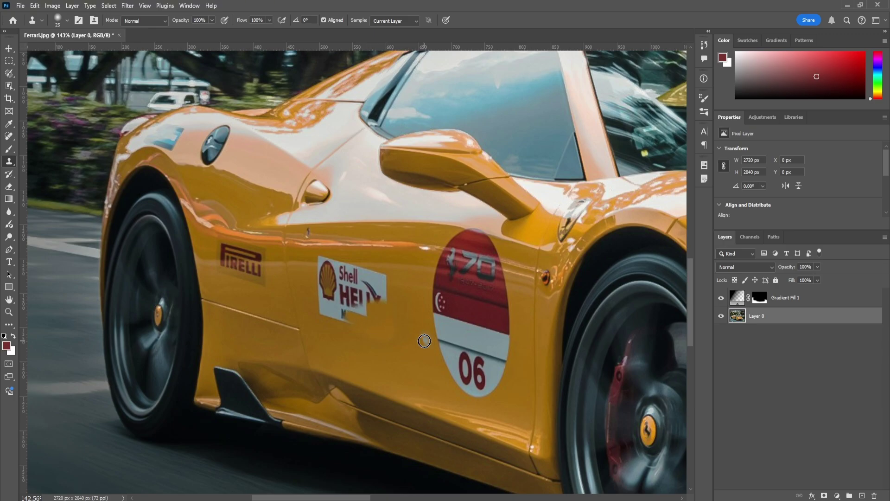
{"action": "left_click", "coordinate": [362, 322]}
Step: Clone from the round 06 sticker onto the Shell Helix sticker, and undo all the cloning strokes
{"action": "left_click", "coordinate": [482, 315], "text": "alt"}
{"action": "mouse_move", "coordinate": [356, 316]}
{"action": "left_mouse_down"}
{"action": "mouse_move", "coordinate": [371, 305]}
{"action": "mouse_move", "coordinate": [372, 287]}
{"action": "left_mouse_up"}
{"action": "key", "text": "ctrl+z"}
{"action": "key", "text": "ctrl+z"}
{"action": "key", "text": "ctrl+z"}
{"action": "key", "text": "ctrl+z"}
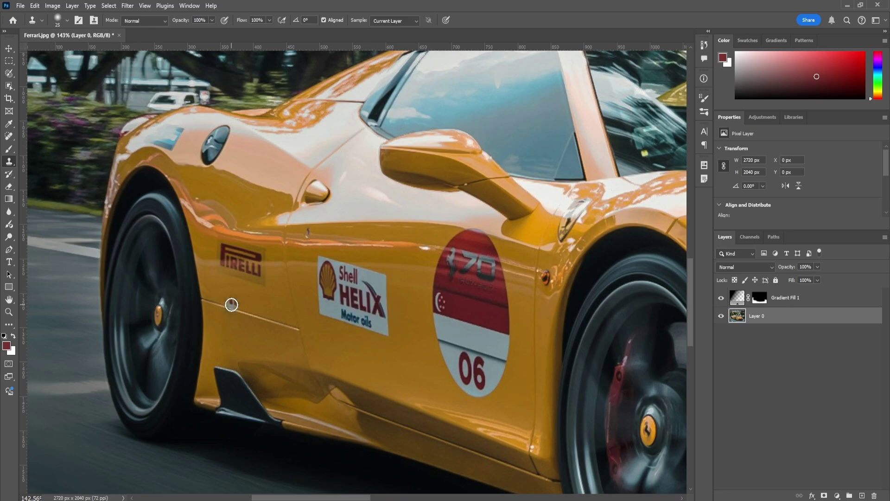
Step: Remove the Pirelli decal behind the door by outlining it with the Patch tool and patching it from clean orange bodywork
{"action": "left_click", "coordinate": [9, 135]}
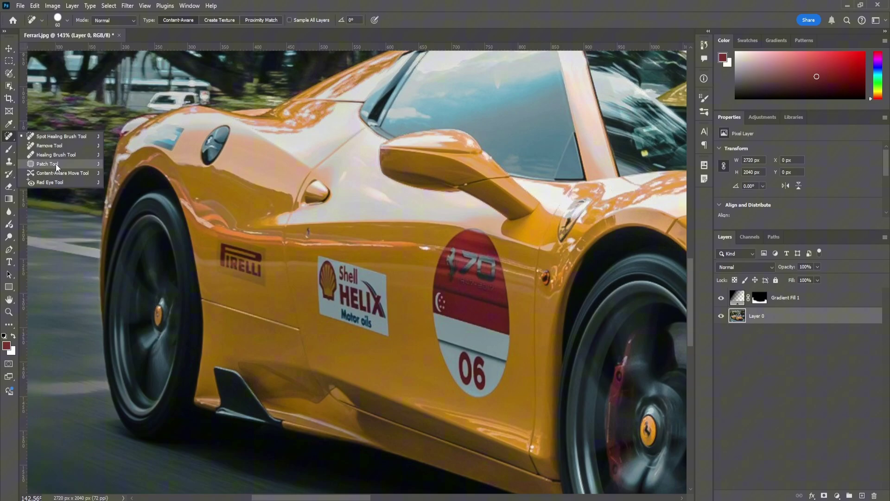
{"action": "left_click", "coordinate": [56, 164]}
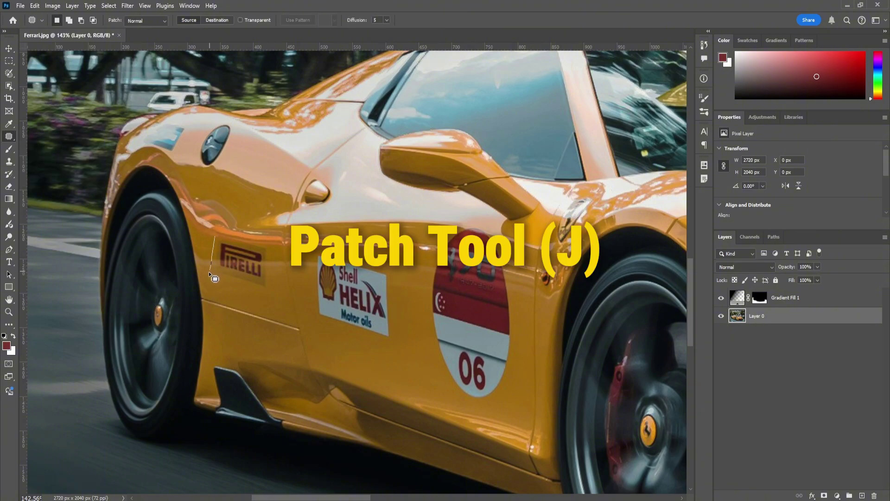
{"action": "mouse_move", "coordinate": [249, 283]}
{"action": "left_mouse_down"}
{"action": "mouse_move", "coordinate": [267, 289]}
{"action": "mouse_move", "coordinate": [270, 270]}
{"action": "left_mouse_up"}
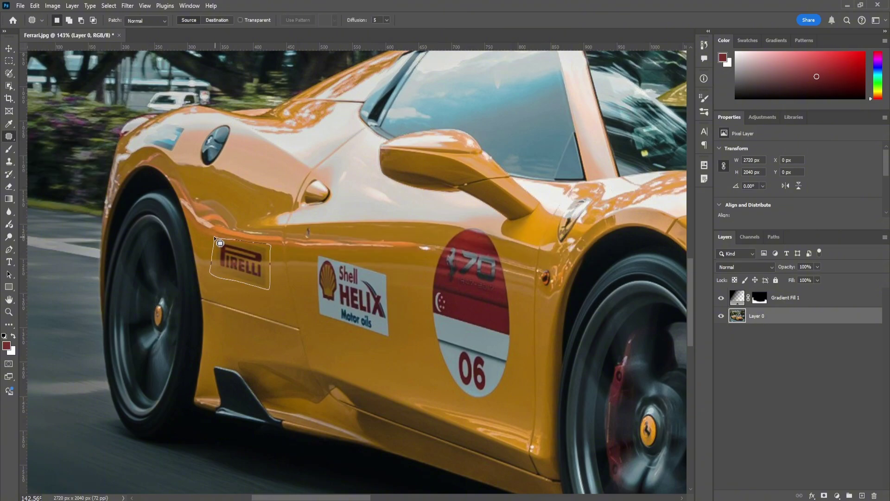
{"action": "mouse_move", "coordinate": [214, 238]}
{"action": "left_mouse_down"}
{"action": "mouse_move", "coordinate": [259, 274]}
{"action": "mouse_move", "coordinate": [263, 307]}
{"action": "mouse_move", "coordinate": [373, 358]}
{"action": "mouse_move", "coordinate": [387, 347]}
{"action": "mouse_move", "coordinate": [383, 249]}
{"action": "mouse_move", "coordinate": [401, 280]}
{"action": "mouse_move", "coordinate": [395, 338]}
{"action": "mouse_move", "coordinate": [380, 366]}
{"action": "left_mouse_up"}
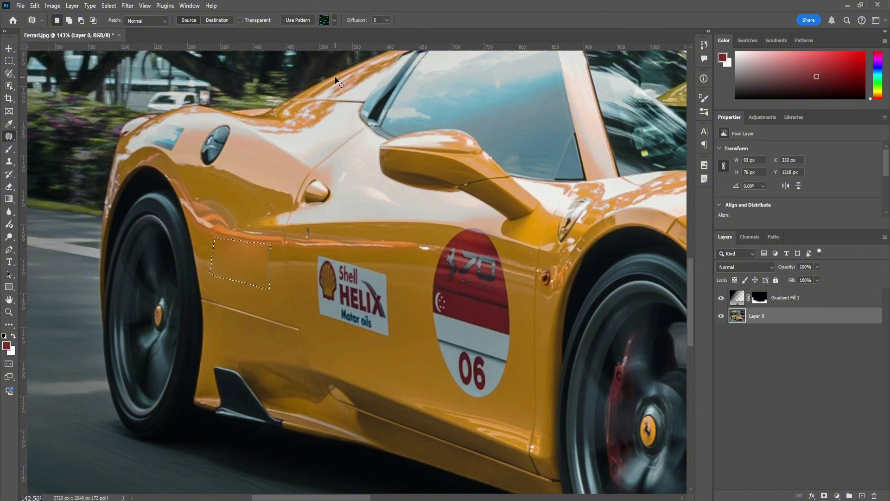
Step: Clear the selection around the patched area behind the door
{"action": "key", "text": "ctrl+d"}
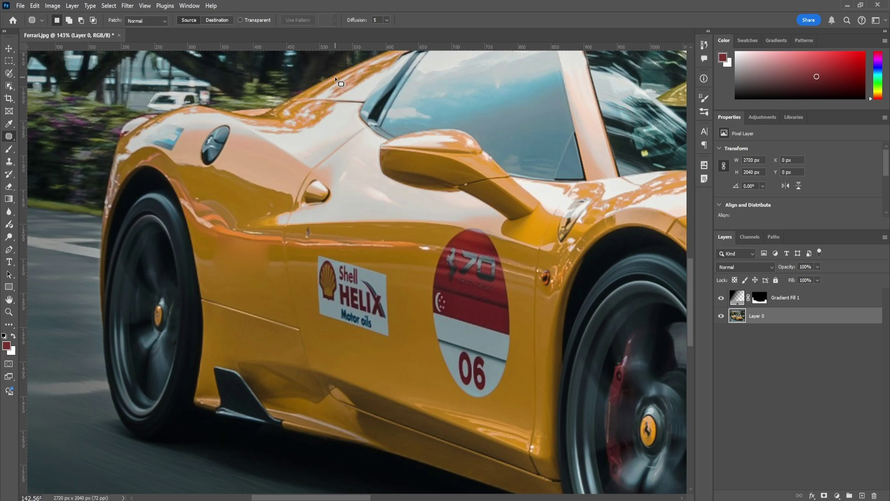
{"action": "scroll", "coordinate": [398, 186], "scroll_direction": "down", "scroll_amount": 4}
{"action": "scroll", "coordinate": [376, 206], "scroll_direction": "down", "scroll_amount": 3}
{"action": "scroll", "coordinate": [352, 225], "scroll_direction": "up", "scroll_amount": 6}
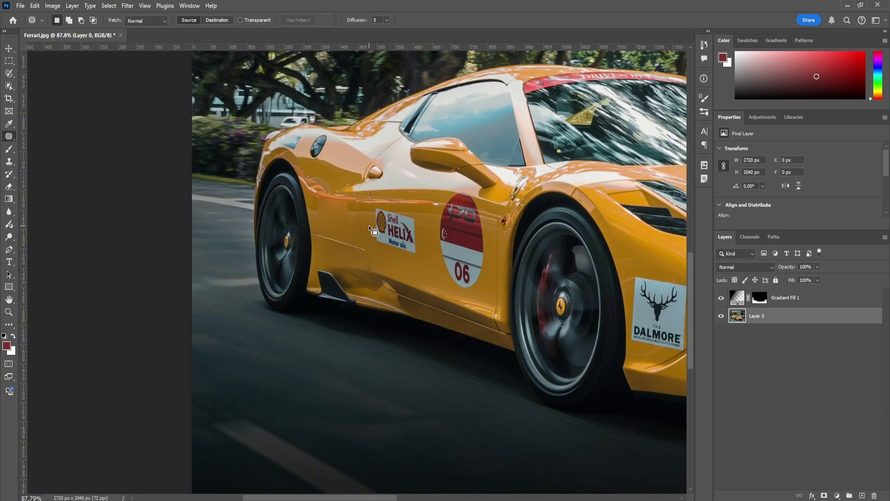
{"action": "left_click_drag", "start_coordinate": [341, 205], "coordinate": [380, 260]}
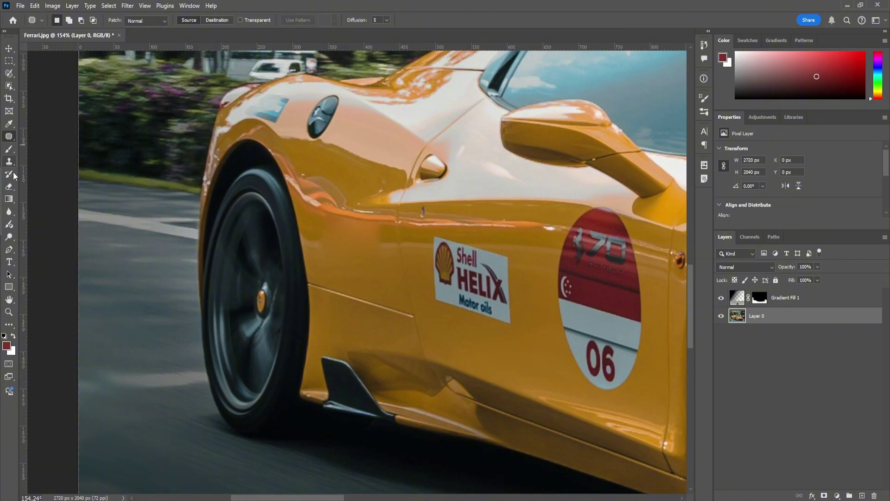
Step: Switch to the Spot Healing Brush at 20 px and heal the remaining marks on the orange bodywork behind the door
{"action": "right_click", "coordinate": [10, 136]}
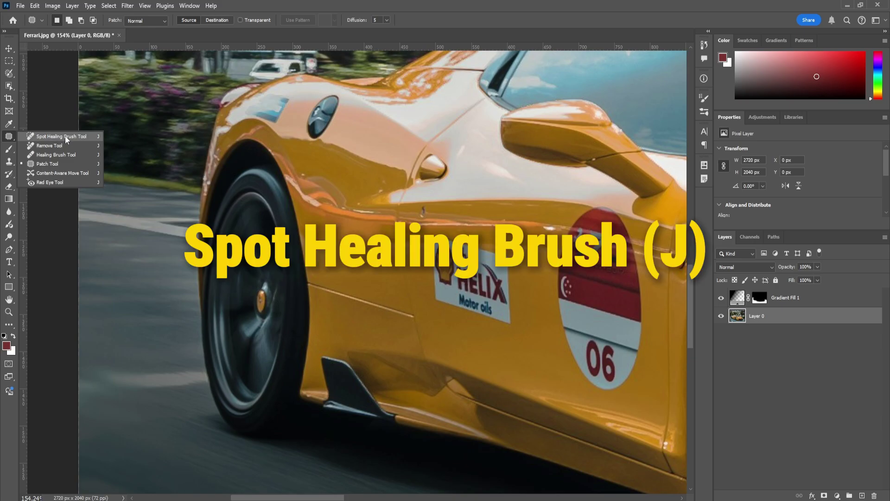
{"action": "left_click", "coordinate": [64, 135]}
{"action": "key", "text": "bracketleft"}
{"action": "key", "text": "bracketleft"}
{"action": "key", "text": "bracketleft"}
{"action": "key", "text": "bracketleft"}
{"action": "left_click_drag", "start_coordinate": [381, 225], "coordinate": [387, 268]}
{"action": "left_click_drag", "start_coordinate": [380, 233], "coordinate": [385, 275]}
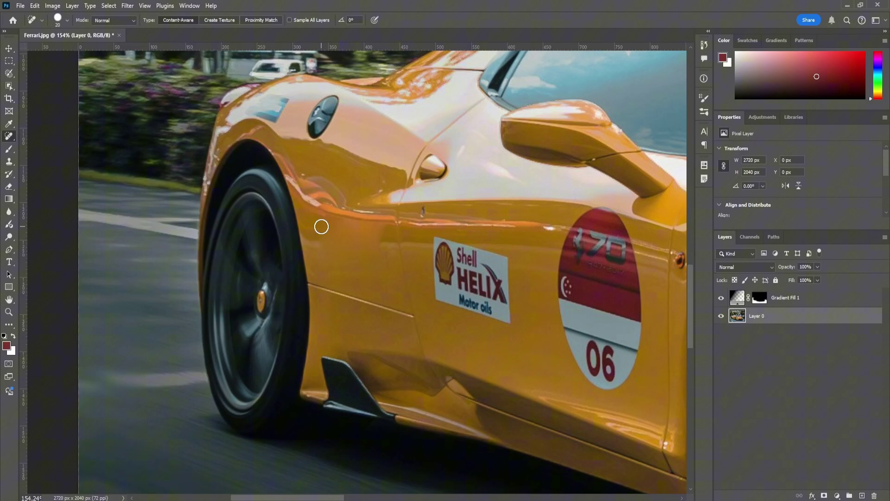
{"action": "mouse_move", "coordinate": [321, 226]}
{"action": "left_mouse_down"}
{"action": "mouse_move", "coordinate": [326, 254]}
{"action": "mouse_move", "coordinate": [339, 224]}
{"action": "left_mouse_up"}
{"action": "scroll", "coordinate": [529, 266], "scroll_direction": "down", "scroll_amount": 6}
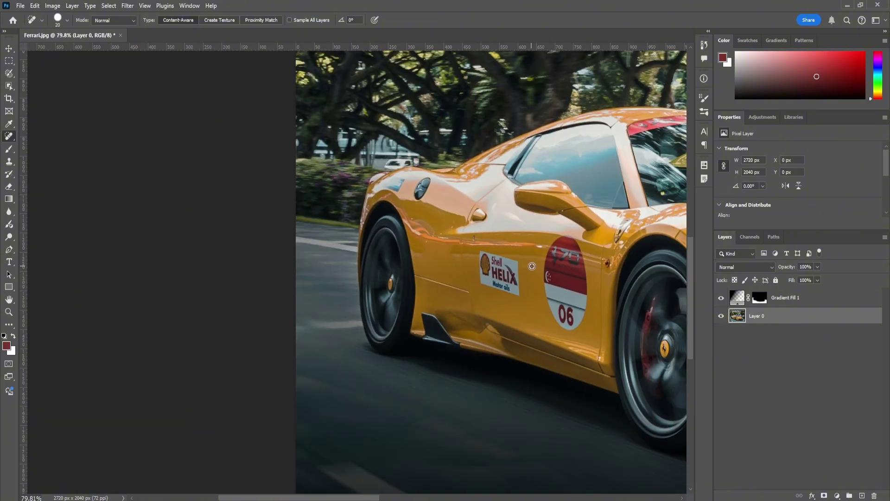
{"action": "left_click_drag", "start_coordinate": [559, 295], "coordinate": [462, 294]}
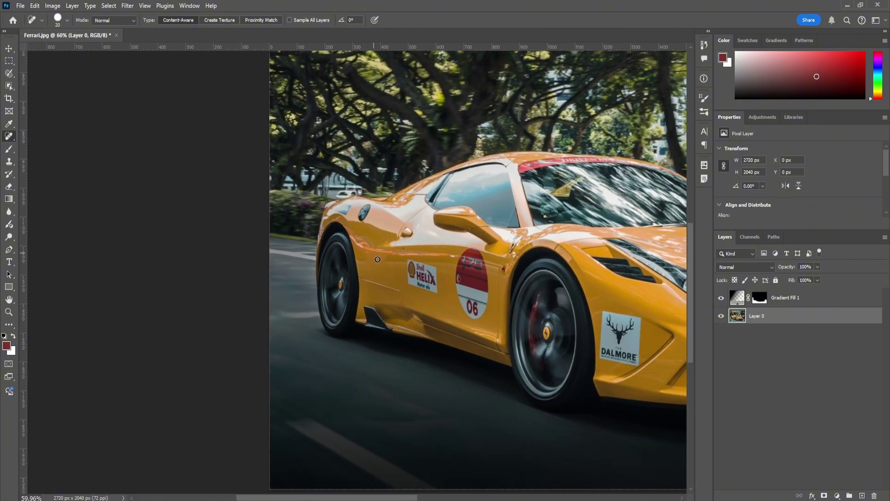
{"action": "scroll", "coordinate": [387, 252], "scroll_direction": "up", "scroll_amount": 5}
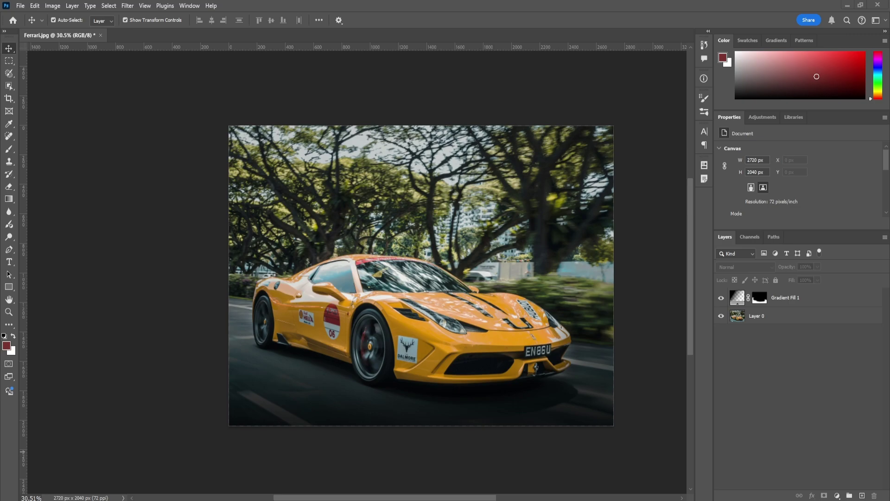
Step: Create a paragraph text box across the upper part of the photo and enter FERRARI
{"action": "key", "text": "t"}
{"action": "left_click_drag", "start_coordinate": [255, 152], "coordinate": [565, 333]}
{"action": "type", "text": "FERRARI"}
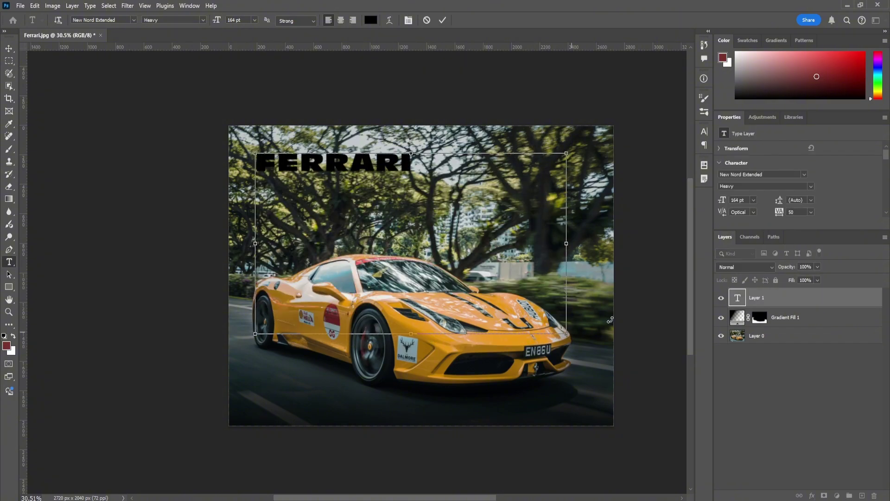
Step: Set the FERRARI text's colour to white (ffffff) and its font size to 300 pt
{"action": "key", "text": "ctrl+a"}
{"action": "left_click", "coordinate": [370, 20]}
{"action": "type", "text": "ffffff"}
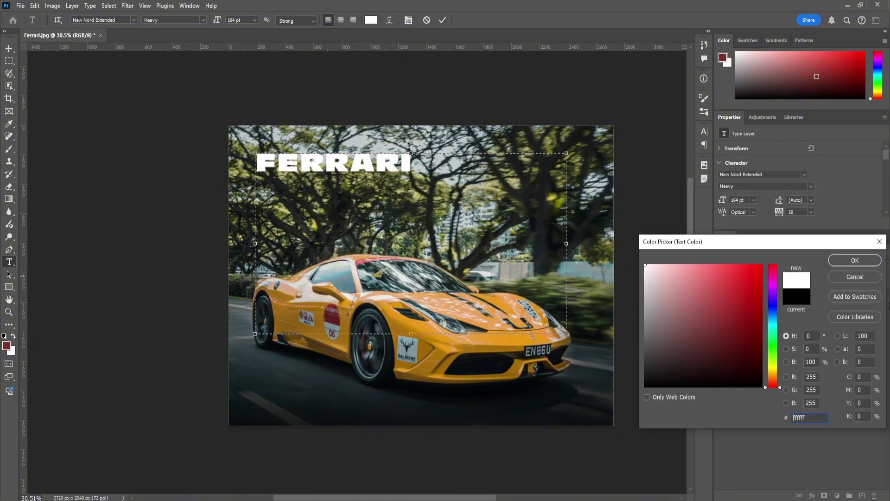
{"action": "left_click", "coordinate": [853, 260]}
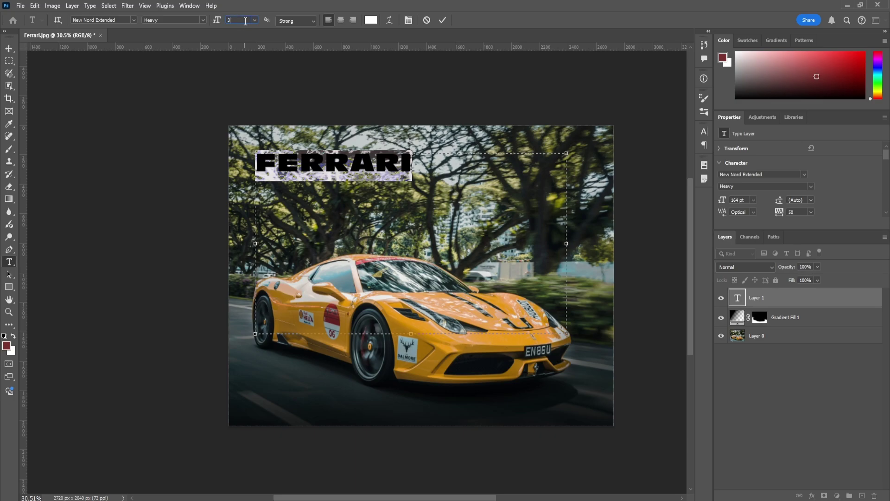
{"action": "left_click", "coordinate": [245, 21]}
{"action": "type", "text": "300"}
{"action": "key", "text": "Return"}
Step: Move the FERRARI text over the trees above the car and rasterize its type layer
{"action": "left_click", "coordinate": [8, 48]}
{"action": "left_click_drag", "start_coordinate": [396, 184], "coordinate": [415, 197]}
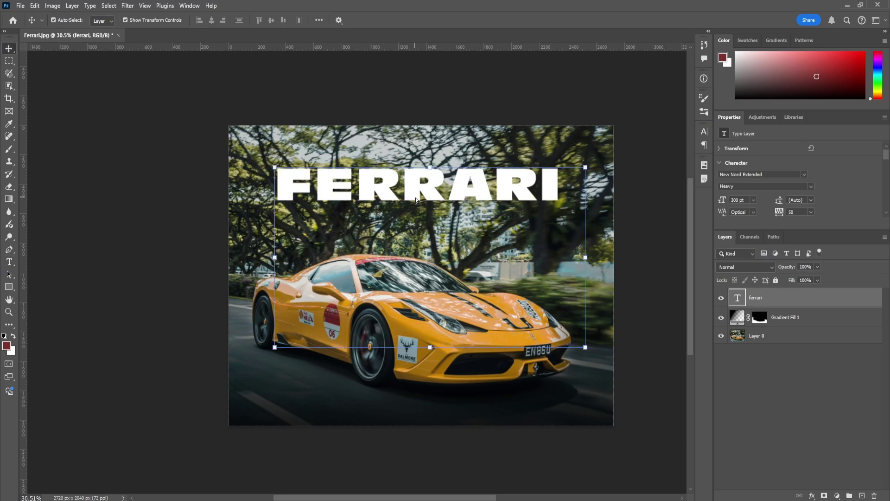
{"action": "right_click", "coordinate": [808, 301]}
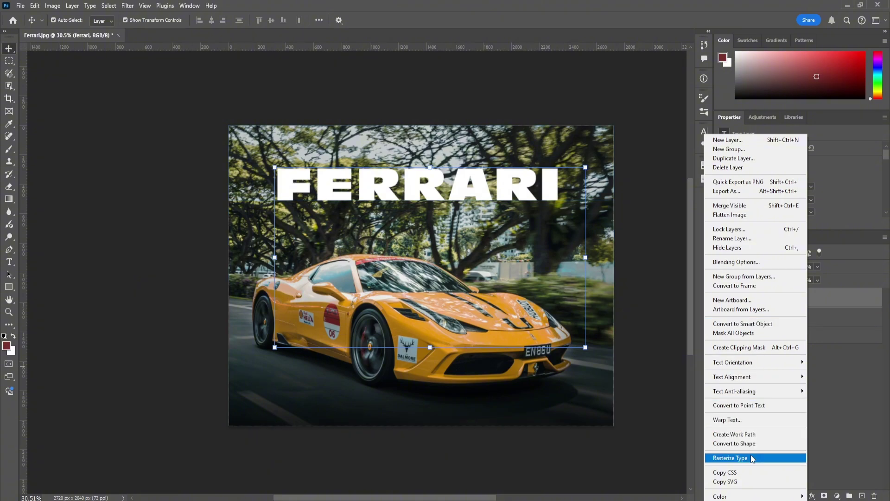
{"action": "left_click", "coordinate": [737, 457]}
{"action": "left_click_drag", "start_coordinate": [370, 184], "coordinate": [367, 183]}
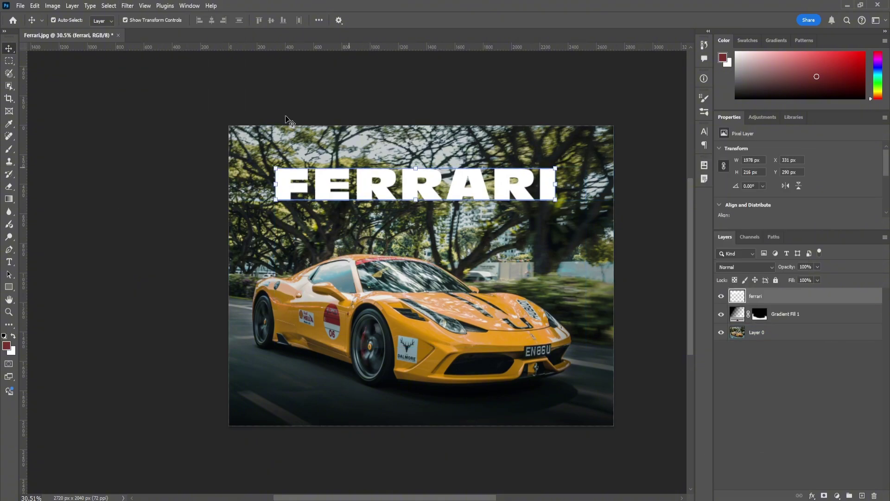
Step: Open the rasterized FERRARI layer in the Liquify filter and push part of the F leftward with an 80 px brush
{"action": "left_click", "coordinate": [108, 5]}
{"action": "mouse_move", "coordinate": [127, 6]}
{"action": "left_click", "coordinate": [149, 96]}
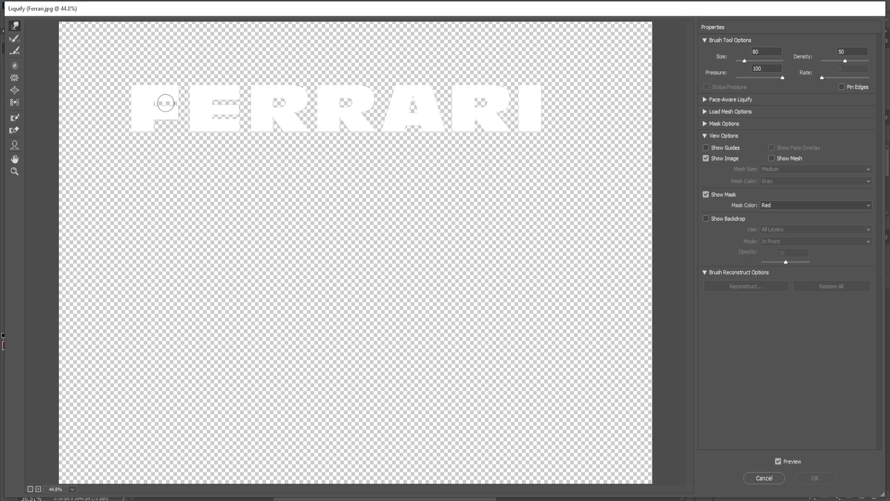
{"action": "mouse_move", "coordinate": [165, 102]}
{"action": "left_mouse_down"}
{"action": "mouse_move", "coordinate": [112, 109]}
{"action": "mouse_move", "coordinate": [118, 99]}
{"action": "mouse_move", "coordinate": [146, 99]}
{"action": "left_mouse_up"}
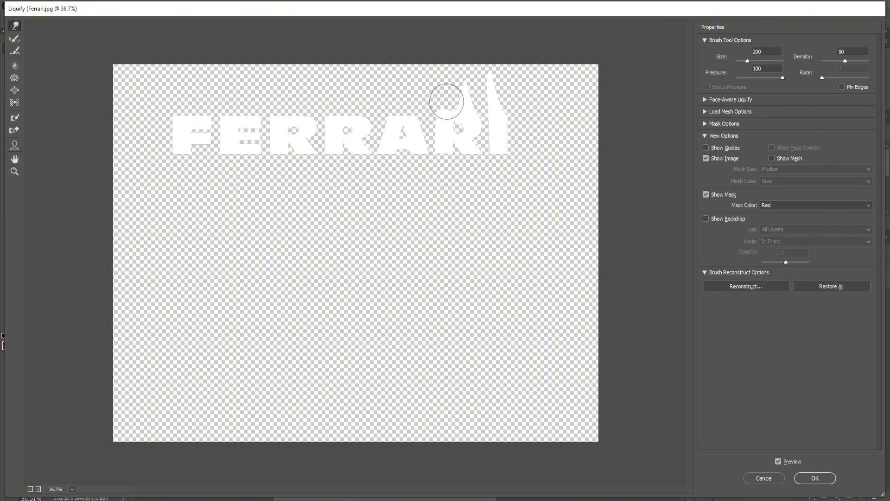
Step: Stretch the tops of the FERRARI letters upward with a 200 px Liquify brush, apply the filter, and undo it
{"action": "left_click_drag", "start_coordinate": [444, 111], "coordinate": [453, 55]}
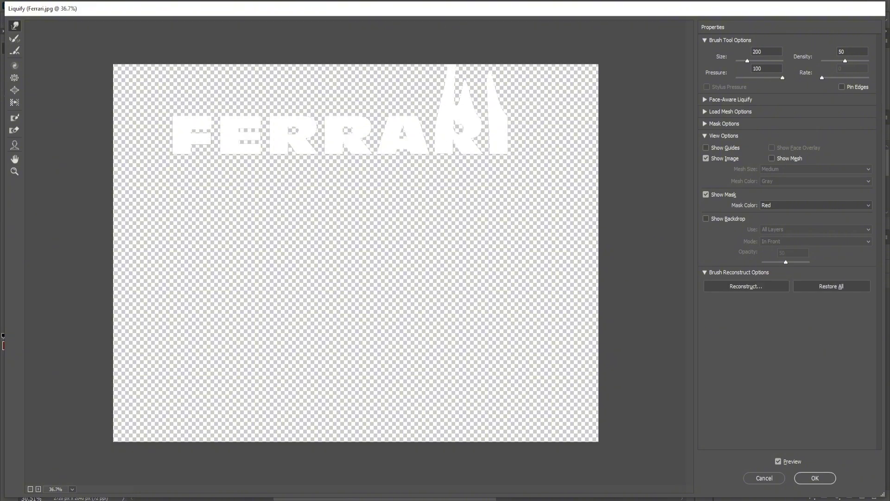
{"action": "left_click_drag", "start_coordinate": [409, 118], "coordinate": [415, 20]}
{"action": "left_click_drag", "start_coordinate": [390, 130], "coordinate": [406, 3]}
{"action": "left_click_drag", "start_coordinate": [356, 134], "coordinate": [359, 24]}
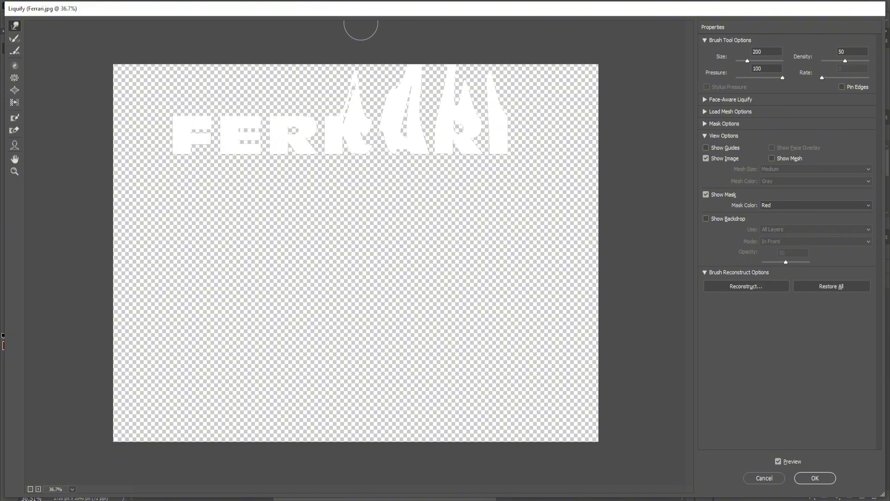
{"action": "left_click_drag", "start_coordinate": [343, 107], "coordinate": [347, 47]}
{"action": "mouse_move", "coordinate": [292, 109]}
{"action": "left_mouse_down"}
{"action": "mouse_move", "coordinate": [300, 81]}
{"action": "mouse_move", "coordinate": [281, 86]}
{"action": "left_mouse_up"}
{"action": "mouse_move", "coordinate": [231, 115]}
{"action": "left_mouse_down"}
{"action": "mouse_move", "coordinate": [246, 44]}
{"action": "mouse_move", "coordinate": [250, 113]}
{"action": "mouse_move", "coordinate": [236, 105]}
{"action": "mouse_move", "coordinate": [252, 38]}
{"action": "left_mouse_up"}
{"action": "mouse_move", "coordinate": [199, 123]}
{"action": "left_mouse_down"}
{"action": "mouse_move", "coordinate": [208, 58]}
{"action": "mouse_move", "coordinate": [194, 39]}
{"action": "left_mouse_up"}
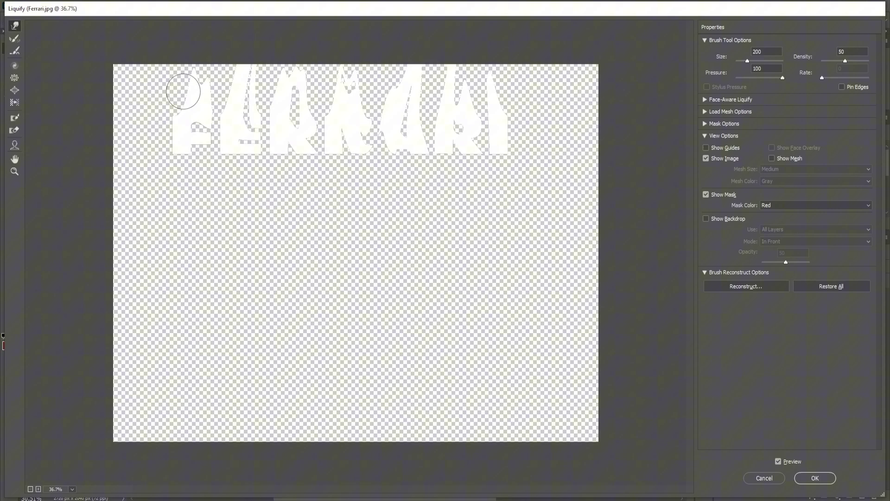
{"action": "mouse_move", "coordinate": [183, 97]}
{"action": "left_mouse_down"}
{"action": "mouse_move", "coordinate": [181, 17]}
{"action": "mouse_move", "coordinate": [185, 76]}
{"action": "left_mouse_up"}
{"action": "left_click", "coordinate": [815, 478]}
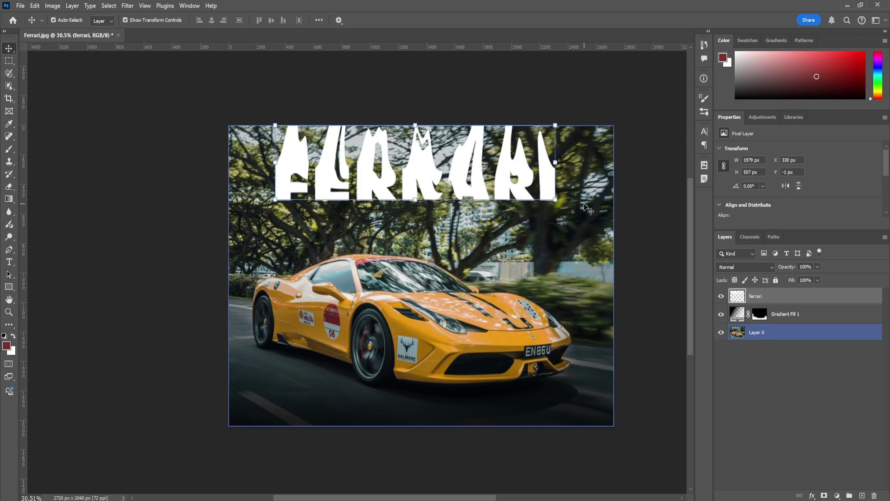
{"action": "key", "text": "ctrl+z"}
Step: Apply Liquify to the FERRARI layer, smearing the whole word leftward through its middle with a 175 px Forward Warp brush
{"action": "left_click", "coordinate": [128, 5]}
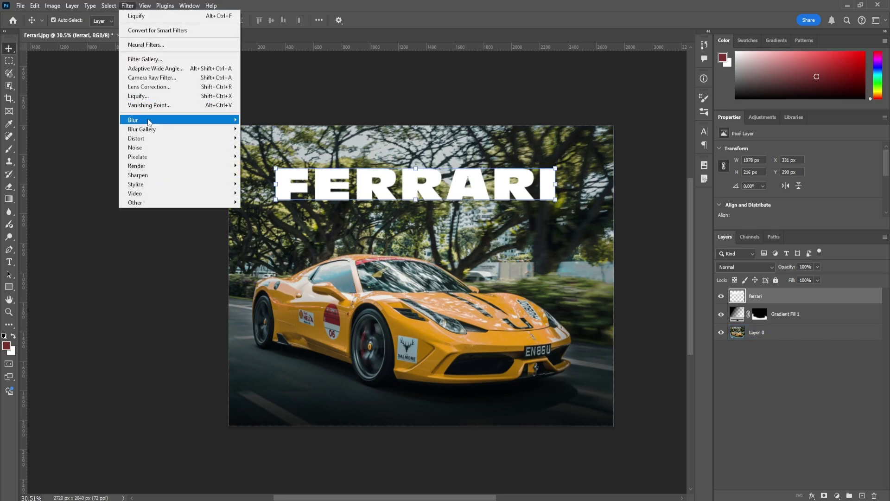
{"action": "left_click", "coordinate": [142, 95]}
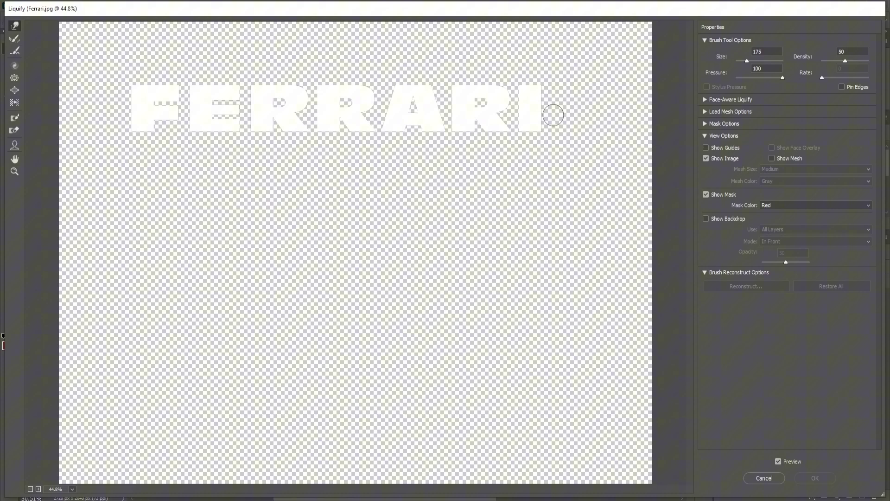
{"action": "mouse_move", "coordinate": [548, 115]}
{"action": "left_mouse_down"}
{"action": "mouse_move", "coordinate": [513, 104]}
{"action": "mouse_move", "coordinate": [409, 121]}
{"action": "mouse_move", "coordinate": [312, 101]}
{"action": "mouse_move", "coordinate": [241, 118]}
{"action": "mouse_move", "coordinate": [114, 101]}
{"action": "left_mouse_up"}
{"action": "key", "text": "Return"}
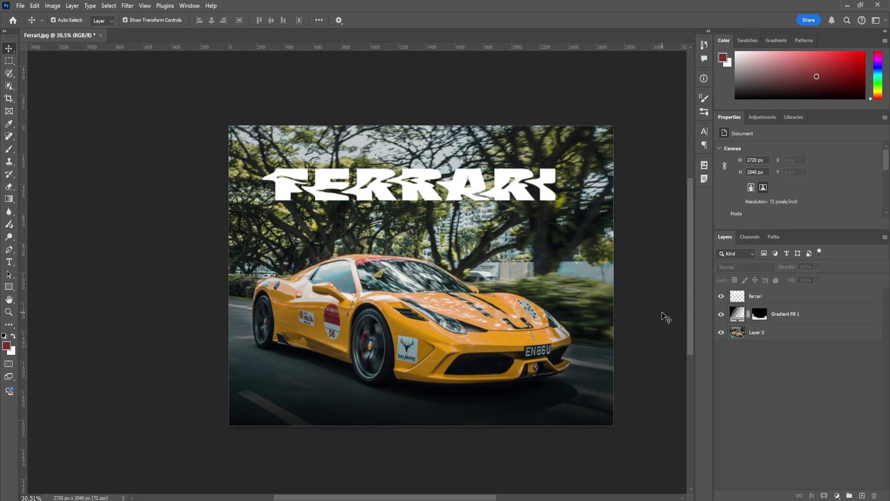